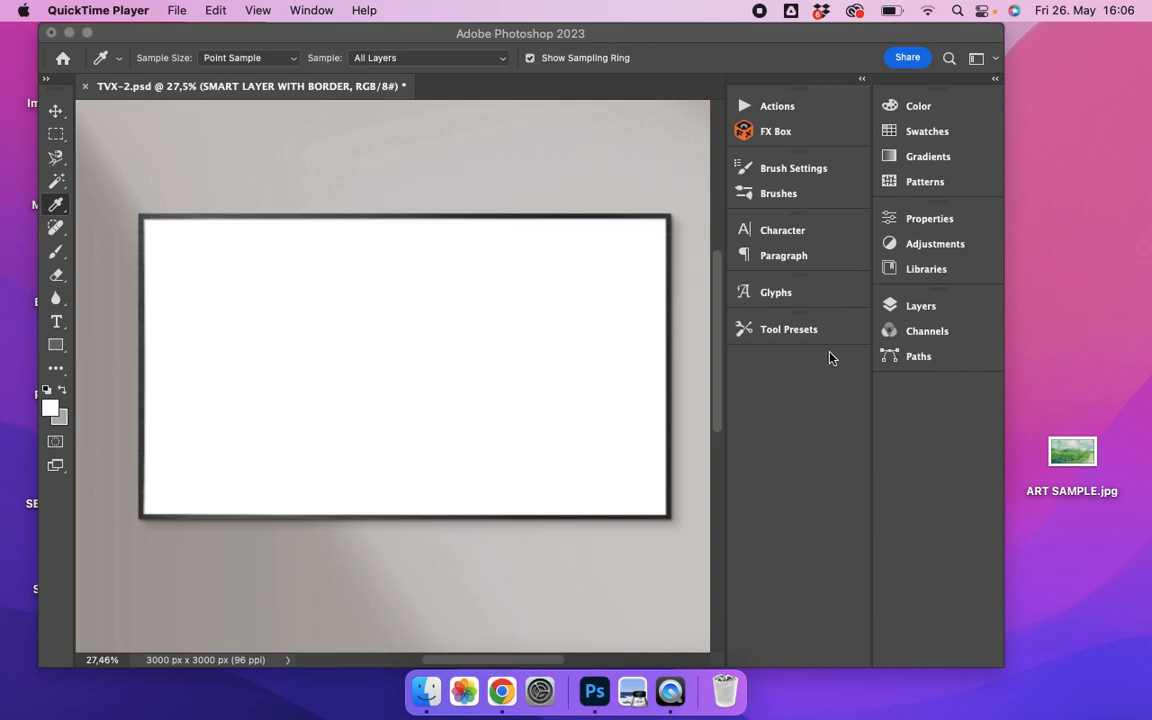
Show the layer stack and look through it from SMART LAYER WITH BORDER down to WHITE BACKGROUND
{"action": "left_click", "coordinate": [922, 314]}
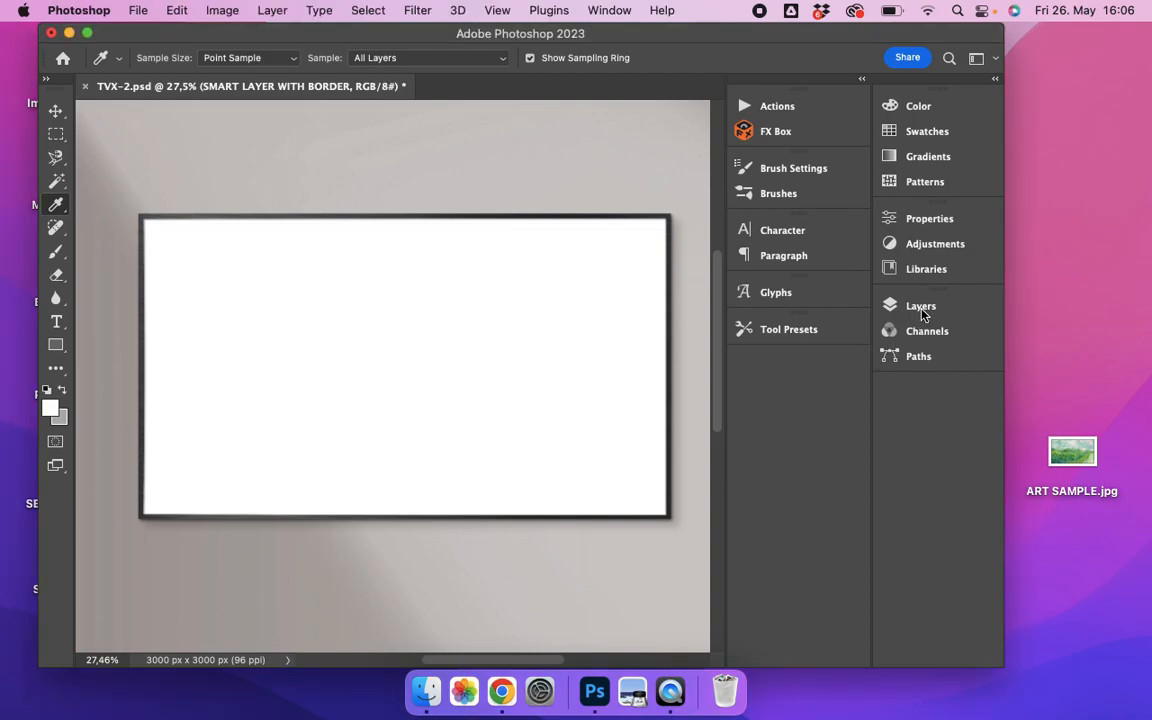
{"action": "left_click", "coordinate": [922, 314]}
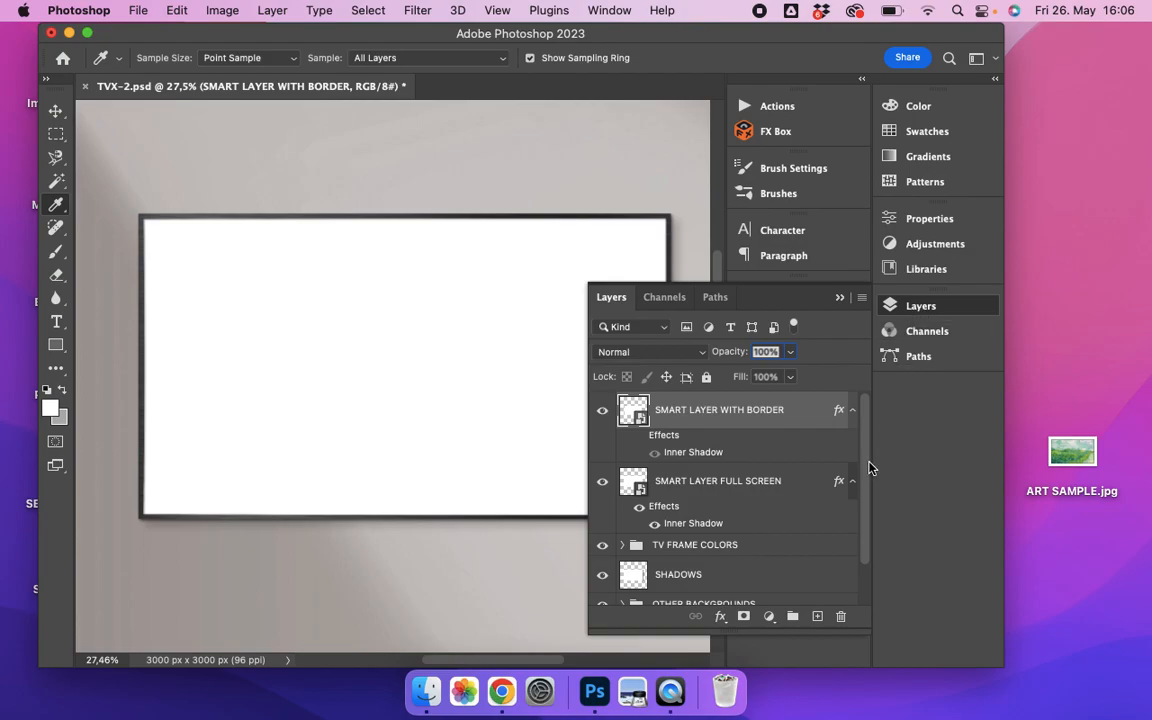
{"action": "scroll", "coordinate": [870, 499], "scroll_direction": "down", "scroll_amount": 2}
{"action": "scroll", "coordinate": [870, 520], "scroll_direction": "up", "scroll_amount": 2}
{"action": "scroll", "coordinate": [866, 520], "scroll_direction": "down", "scroll_amount": 2}
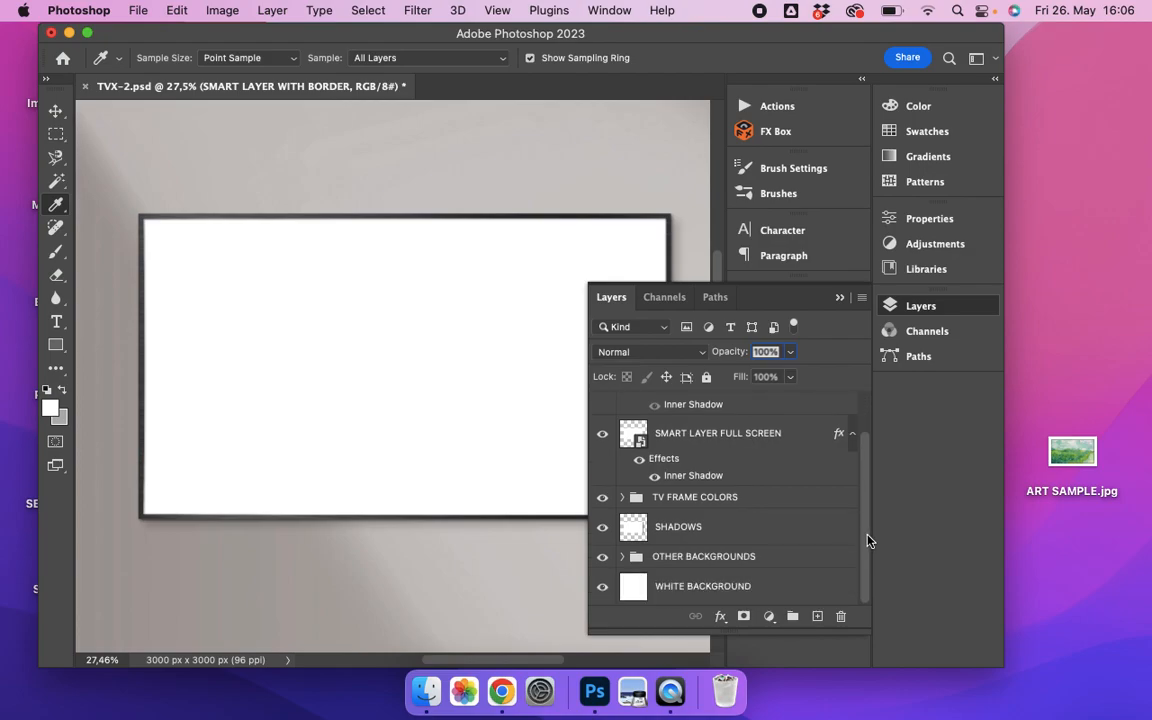
{"action": "scroll", "coordinate": [869, 532], "scroll_direction": "up", "scroll_amount": 2}
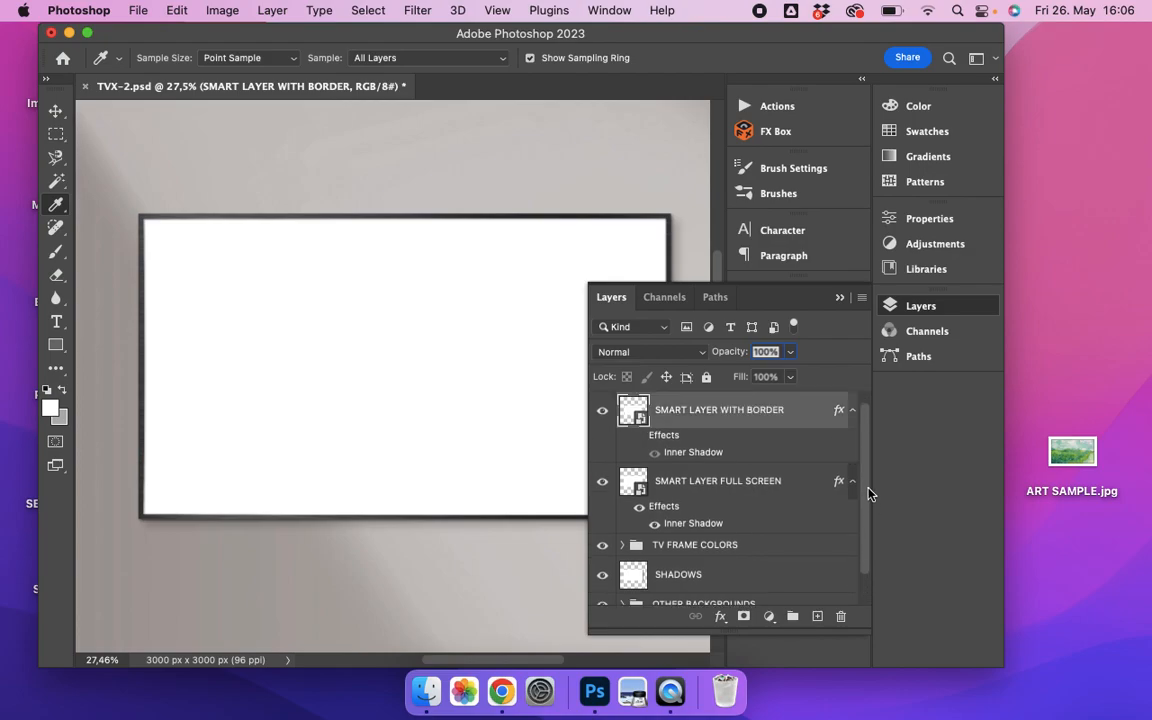
{"action": "scroll", "coordinate": [869, 500], "scroll_direction": "down", "scroll_amount": 2}
{"action": "scroll", "coordinate": [876, 550], "scroll_direction": "up", "scroll_amount": 2}
Hide both smart layers, the TV FRAME COLORS group, the SHADOWS layer and the OTHER BACKGROUNDS group, leaving only WHITE BACKGROUND
{"action": "left_click", "coordinate": [602, 410]}
{"action": "left_click", "coordinate": [603, 482]}
{"action": "left_click", "coordinate": [602, 545]}
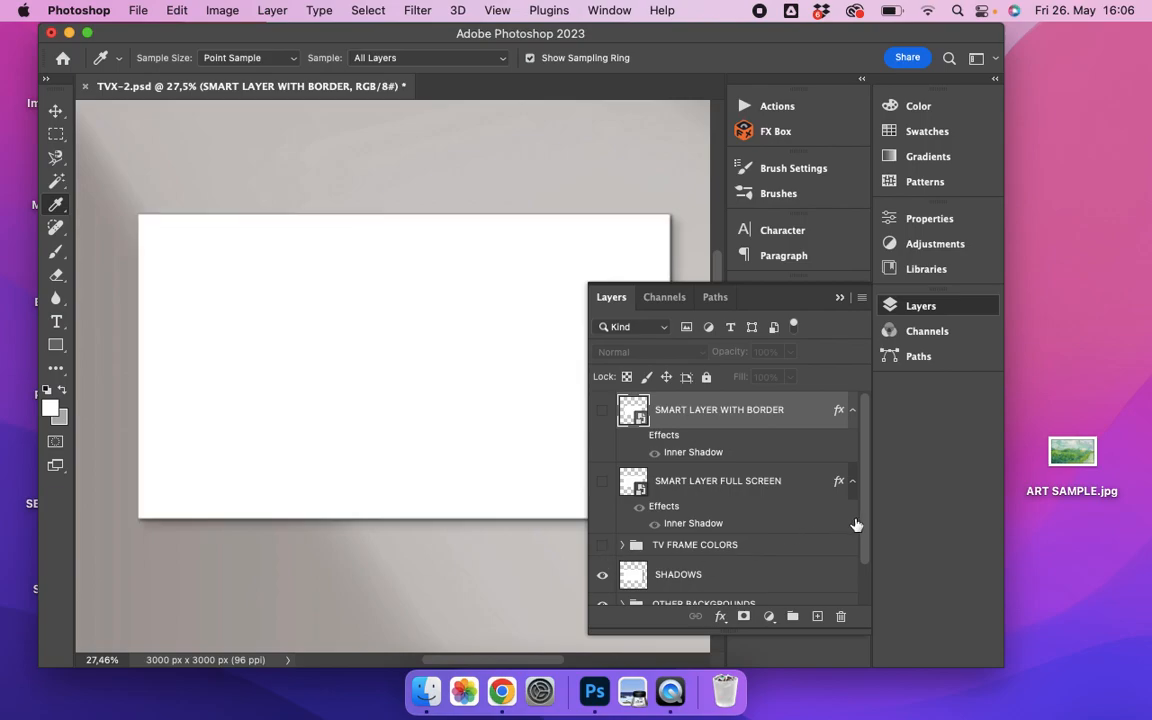
{"action": "left_click_drag", "start_coordinate": [866, 518], "coordinate": [867, 567]}
{"action": "left_click", "coordinate": [603, 530]}
{"action": "left_click", "coordinate": [602, 556]}
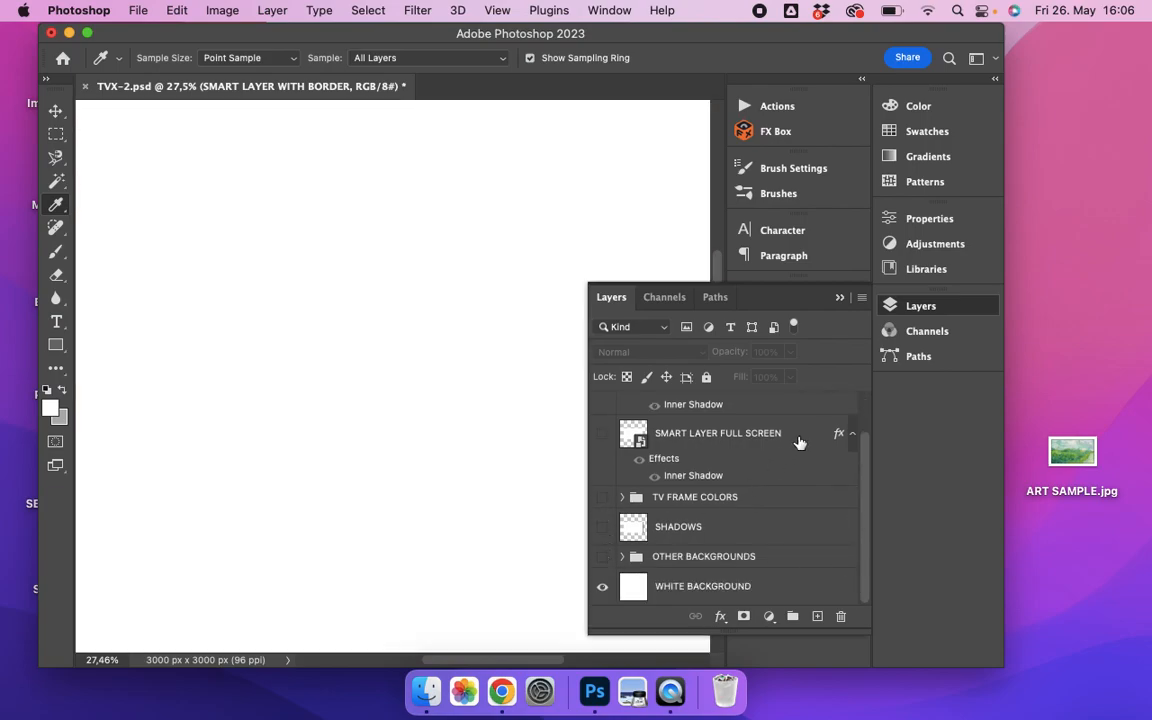
Show the OTHER BACKGROUNDS group and expand it to its list of background layers
{"action": "scroll", "coordinate": [512, 349], "scroll_direction": "down", "scroll_amount": 4}
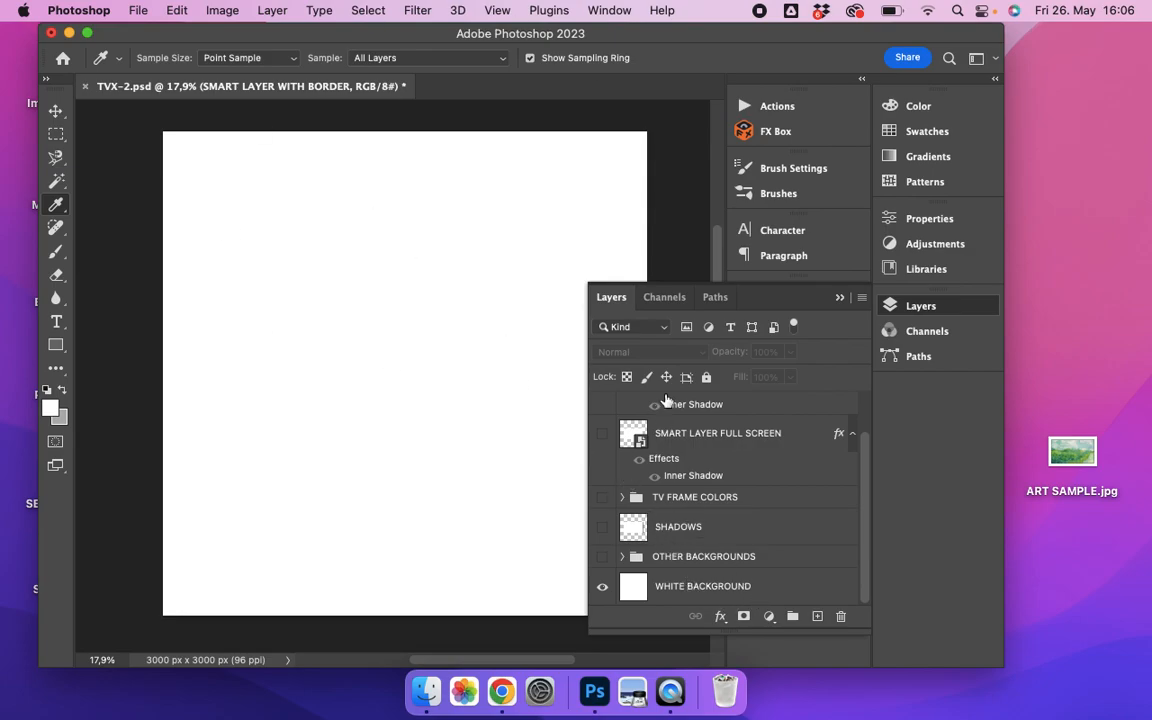
{"action": "left_click", "coordinate": [602, 556]}
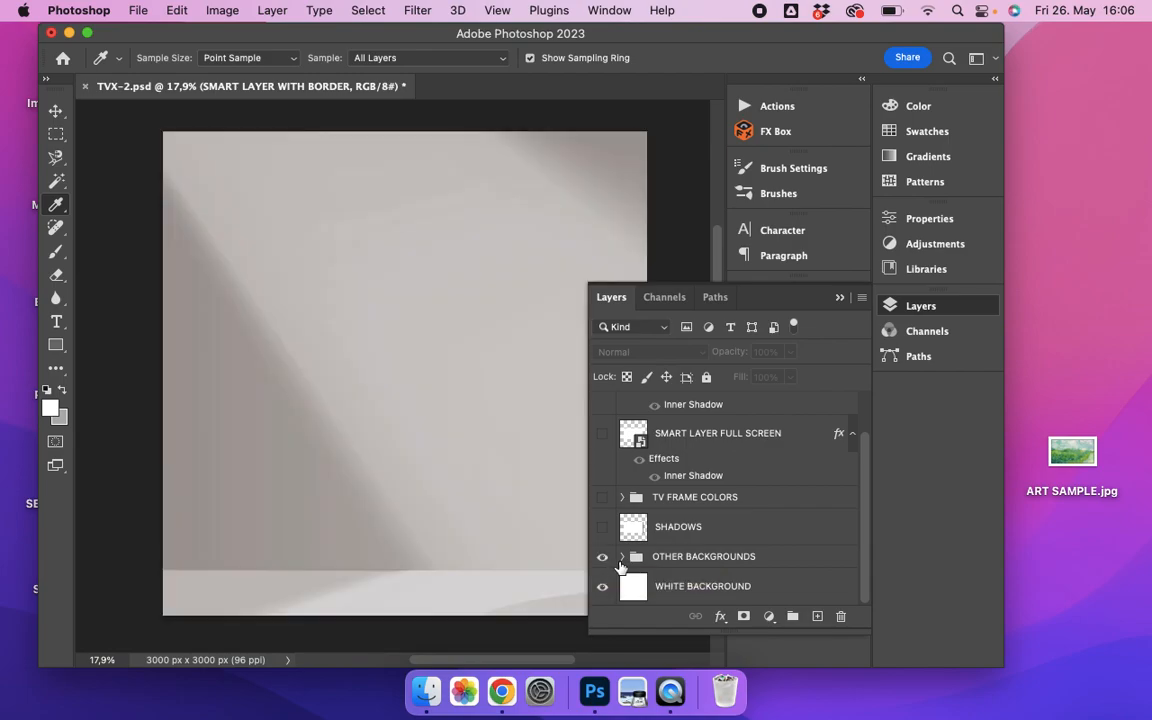
{"action": "left_click", "coordinate": [622, 556]}
{"action": "left_click_drag", "start_coordinate": [862, 437], "coordinate": [868, 481]}
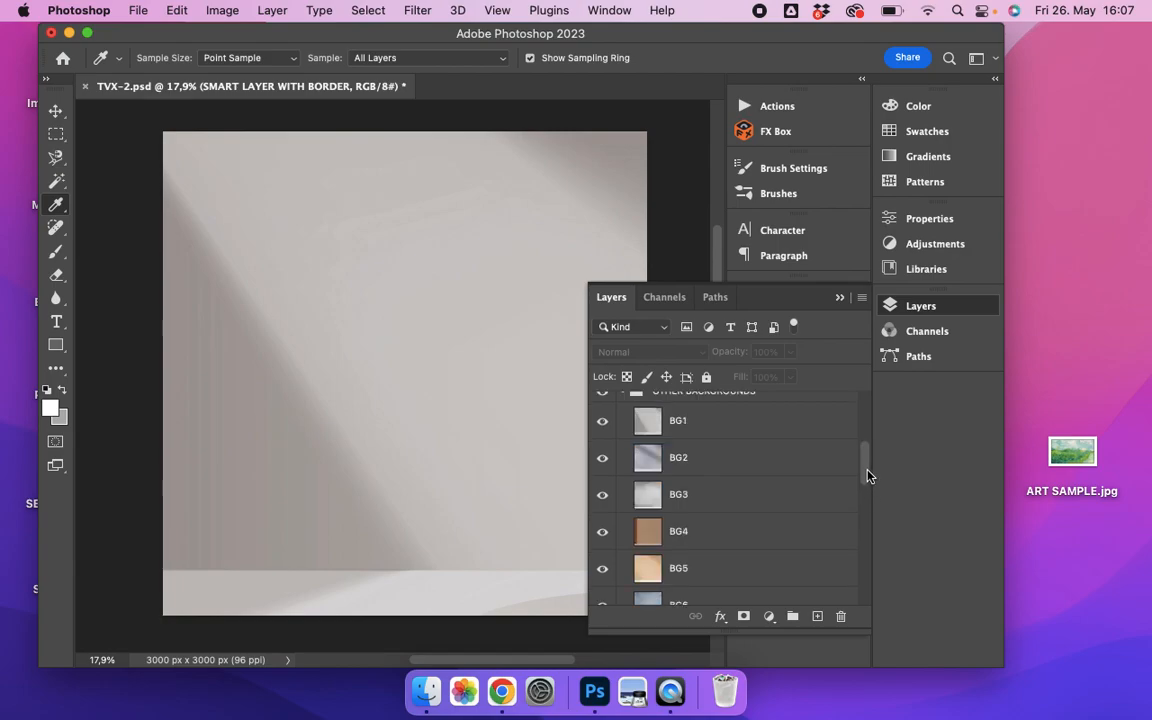
Hide the BG1, BG2, BG3 and BG4 layers one by one so that the BG5 background shows
{"action": "left_click", "coordinate": [602, 421]}
{"action": "left_click", "coordinate": [602, 458]}
{"action": "left_click", "coordinate": [602, 494]}
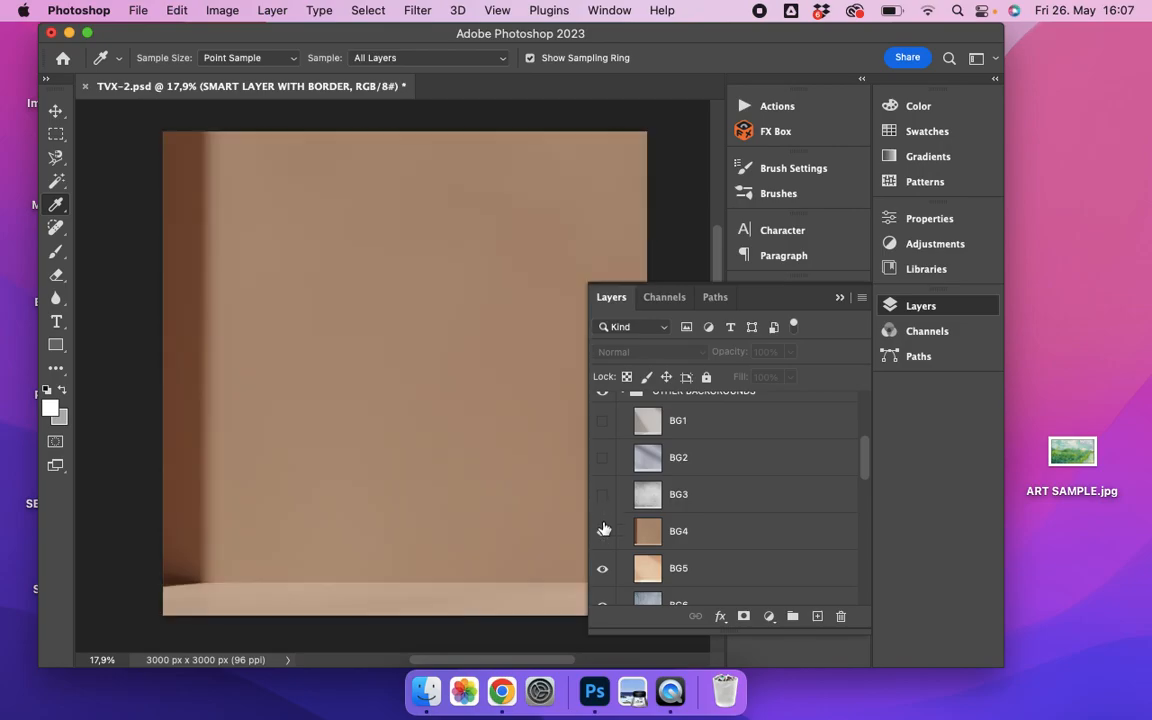
{"action": "left_click", "coordinate": [602, 531]}
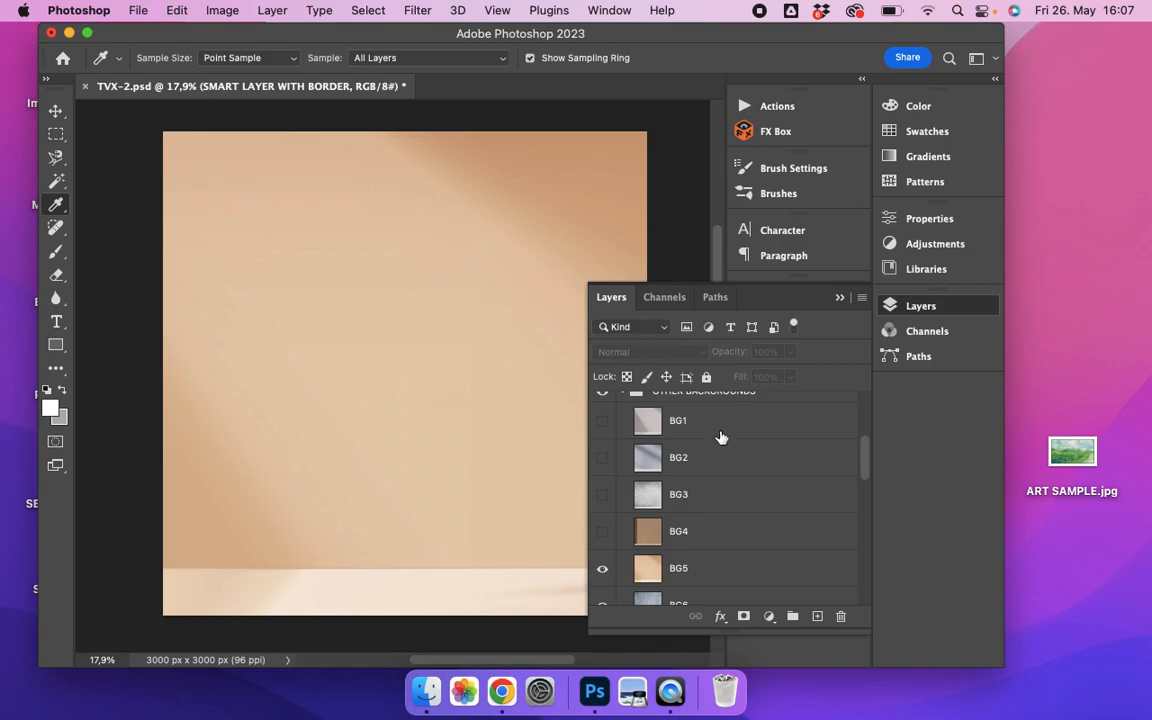
{"action": "mouse_move", "coordinate": [728, 538]}
{"action": "left_mouse_down"}
{"action": "mouse_move", "coordinate": [723, 487]}
{"action": "mouse_move", "coordinate": [731, 528]}
{"action": "left_mouse_up"}
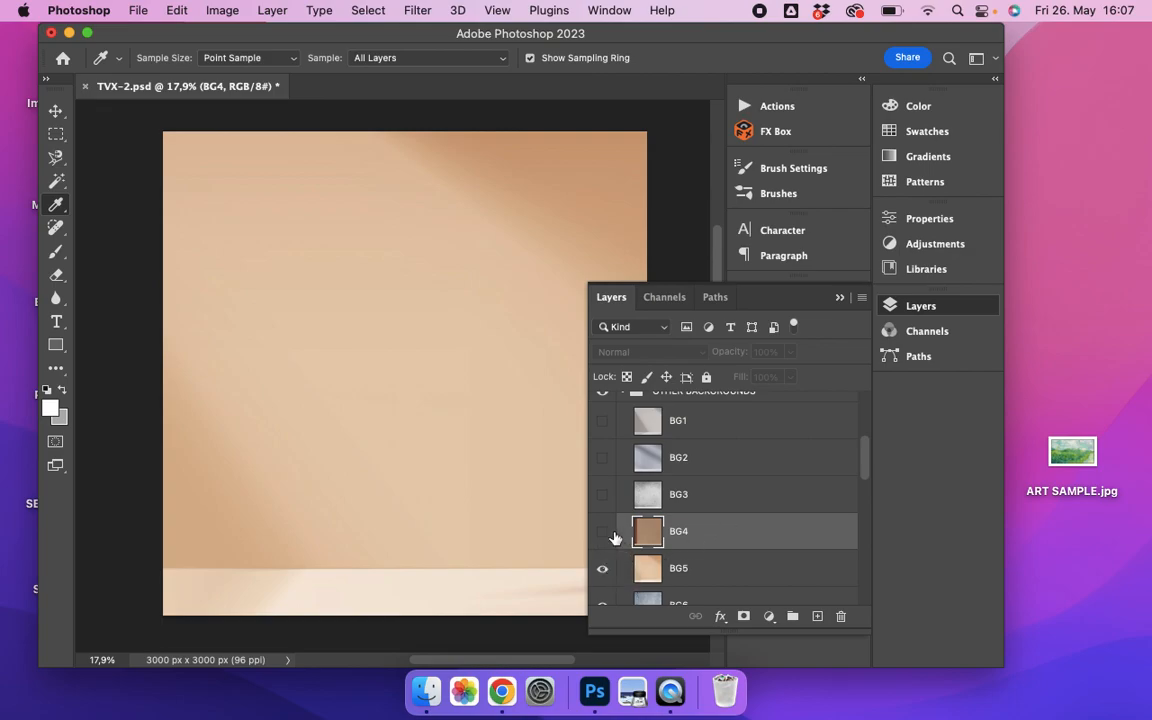
Make the BG1 background visible again and collapse the OTHER BACKGROUNDS group
{"action": "left_click", "coordinate": [602, 422]}
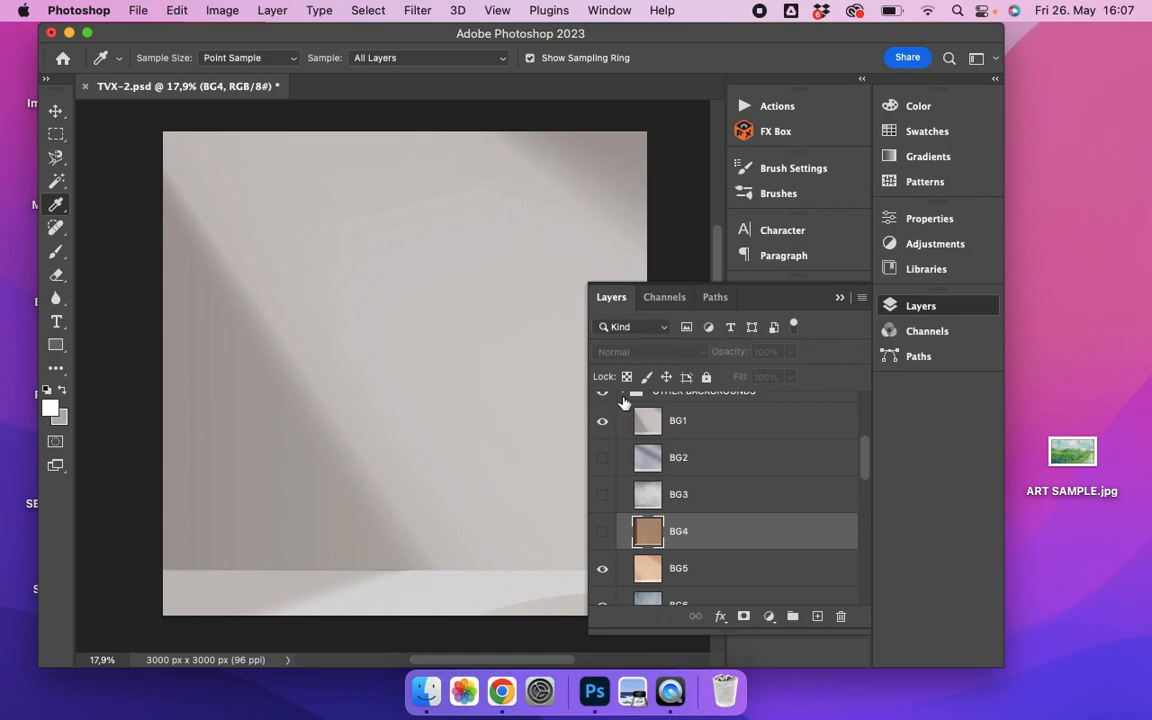
{"action": "left_click", "coordinate": [622, 394]}
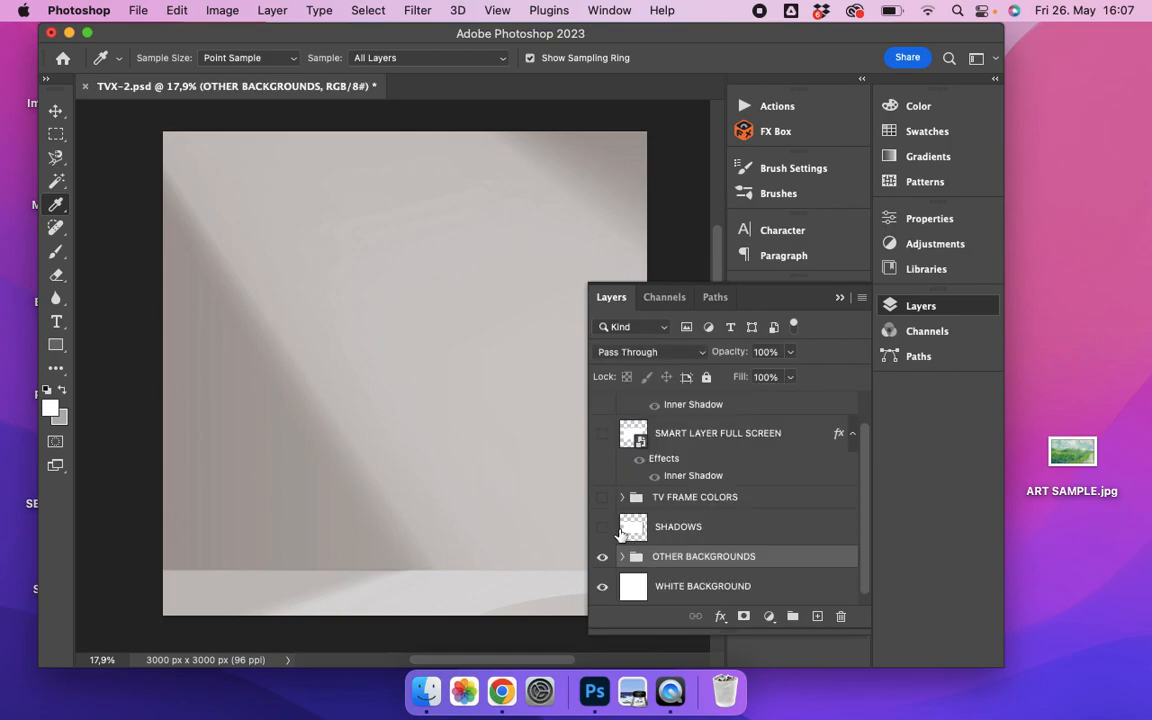
Show the SHADOWS layer and the TV FRAME COLORS group, and expand that group to its frame layers
{"action": "left_click", "coordinate": [603, 530]}
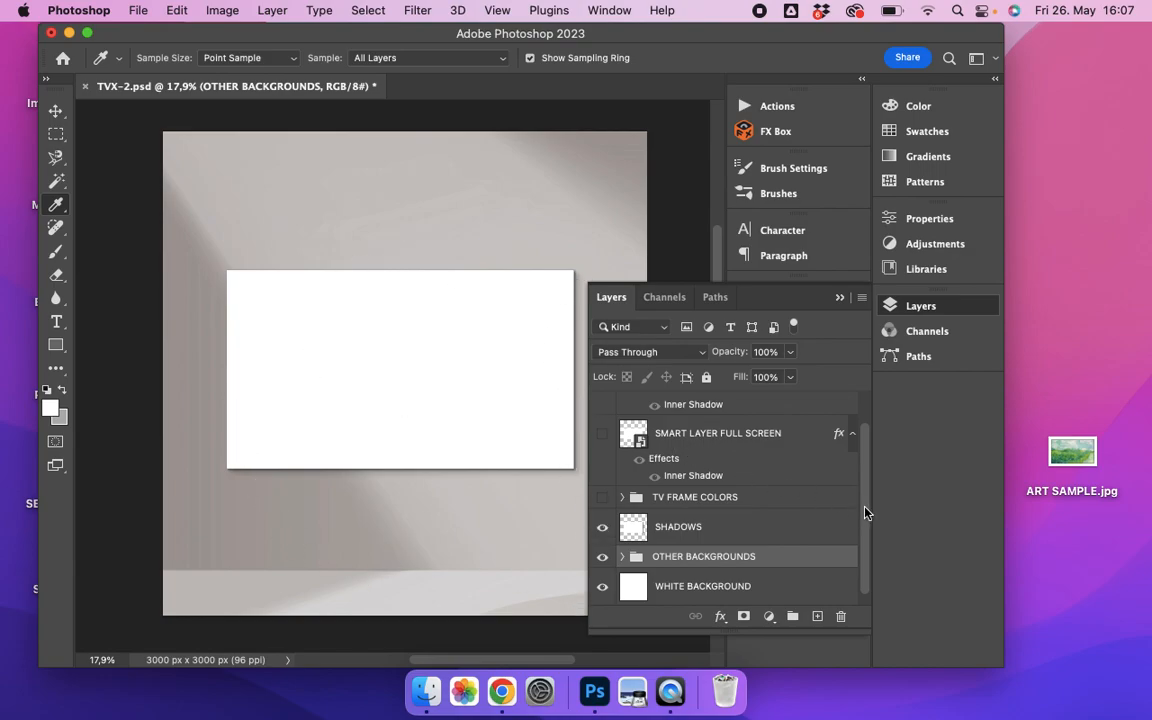
{"action": "left_click", "coordinate": [602, 497]}
{"action": "left_click", "coordinate": [622, 497]}
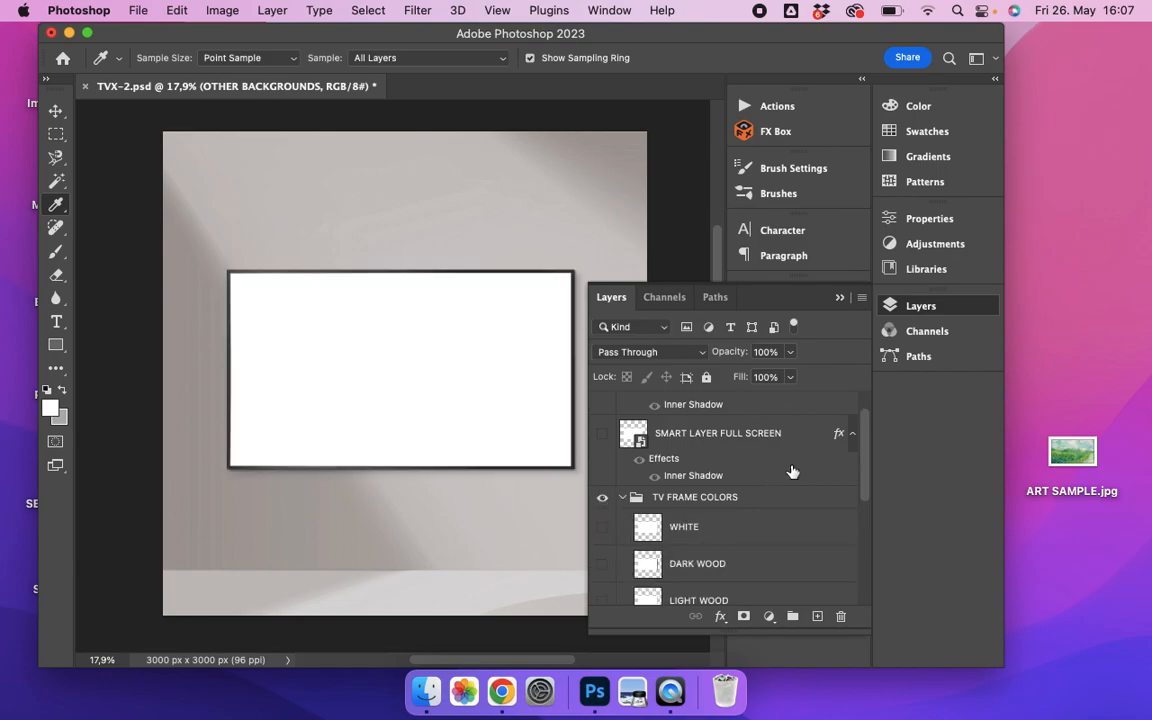
{"action": "left_click_drag", "start_coordinate": [862, 455], "coordinate": [864, 504]}
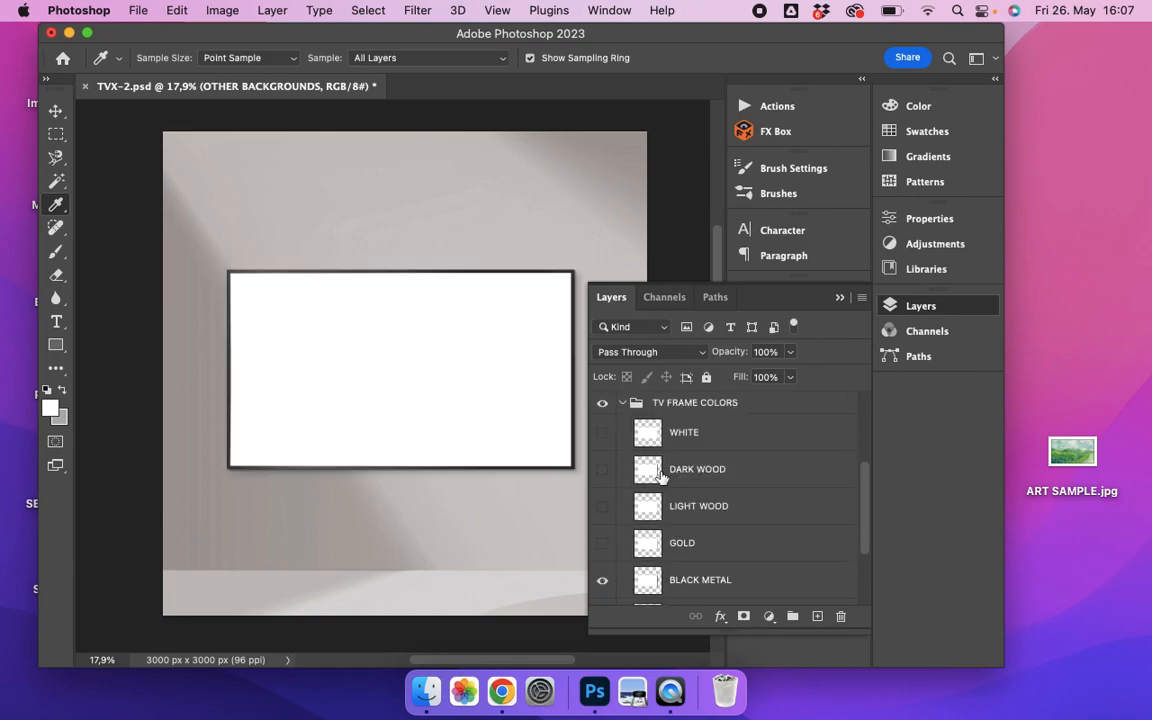
Preview the WHITE, DARK WOOD and LIGHT WOOD frames, restore the BLACK METAL frame and collapse the TV FRAME COLORS group
{"action": "left_click", "coordinate": [603, 582]}
{"action": "left_click", "coordinate": [603, 433]}
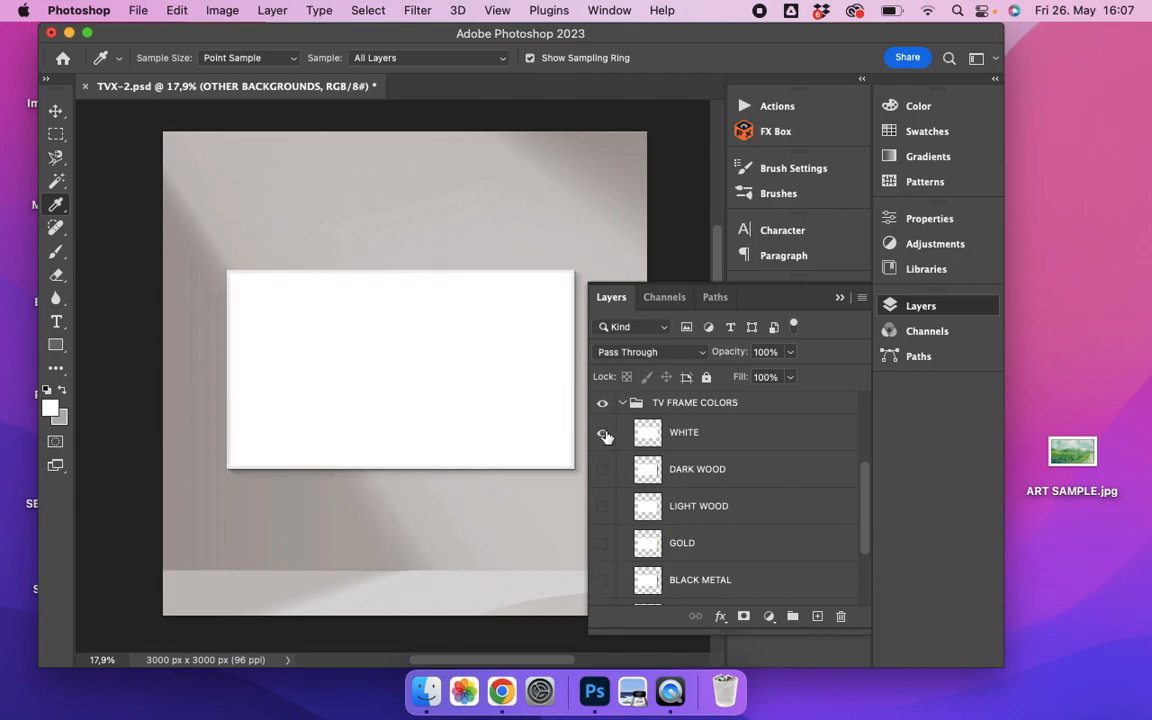
{"action": "left_click", "coordinate": [603, 433]}
{"action": "left_click", "coordinate": [603, 469]}
{"action": "left_click", "coordinate": [605, 478]}
{"action": "left_click", "coordinate": [605, 510]}
{"action": "left_click", "coordinate": [605, 512]}
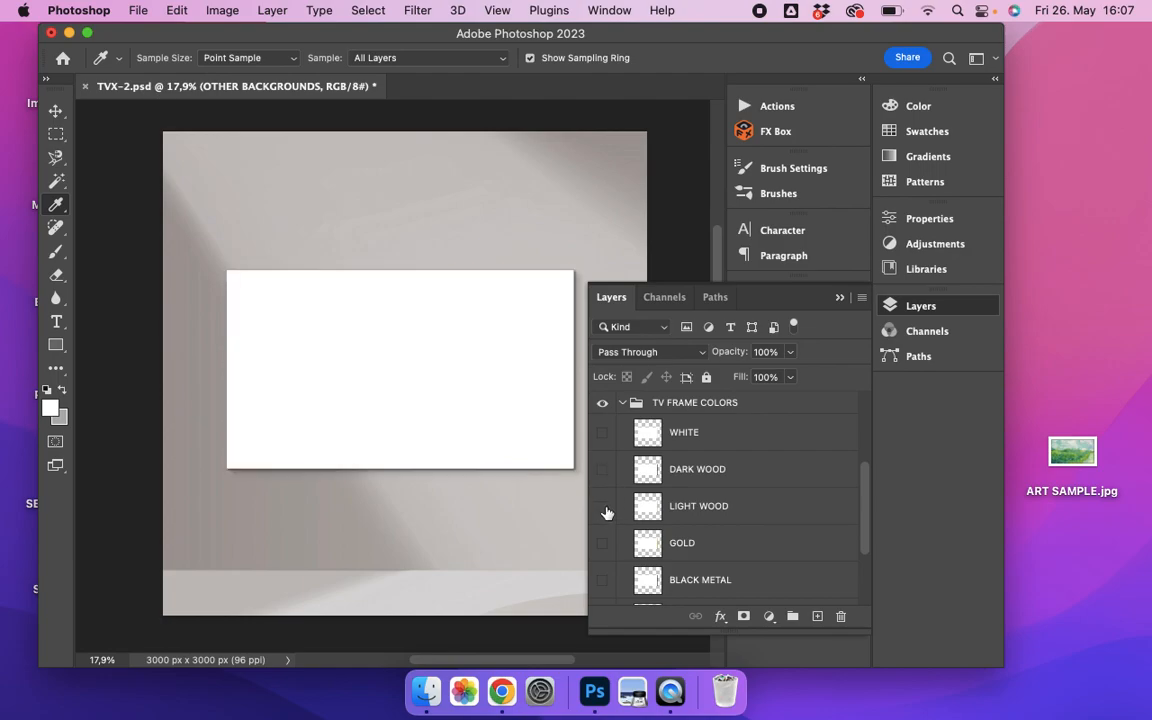
{"action": "left_click", "coordinate": [603, 580]}
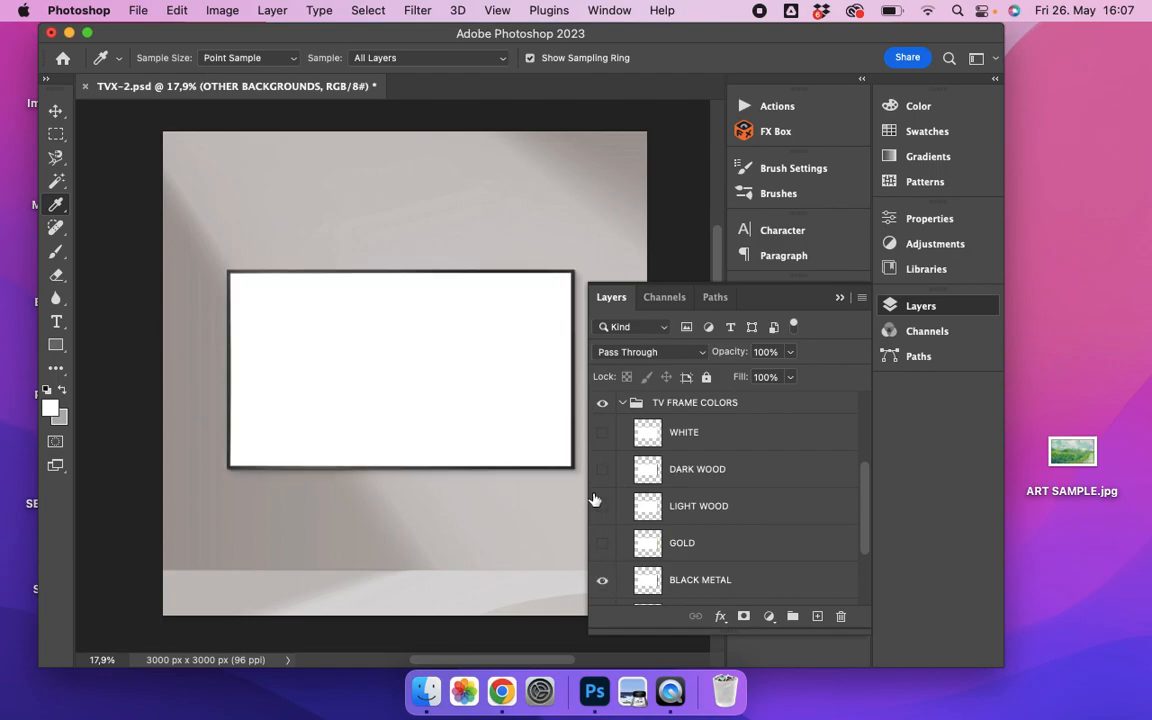
{"action": "left_click", "coordinate": [622, 404]}
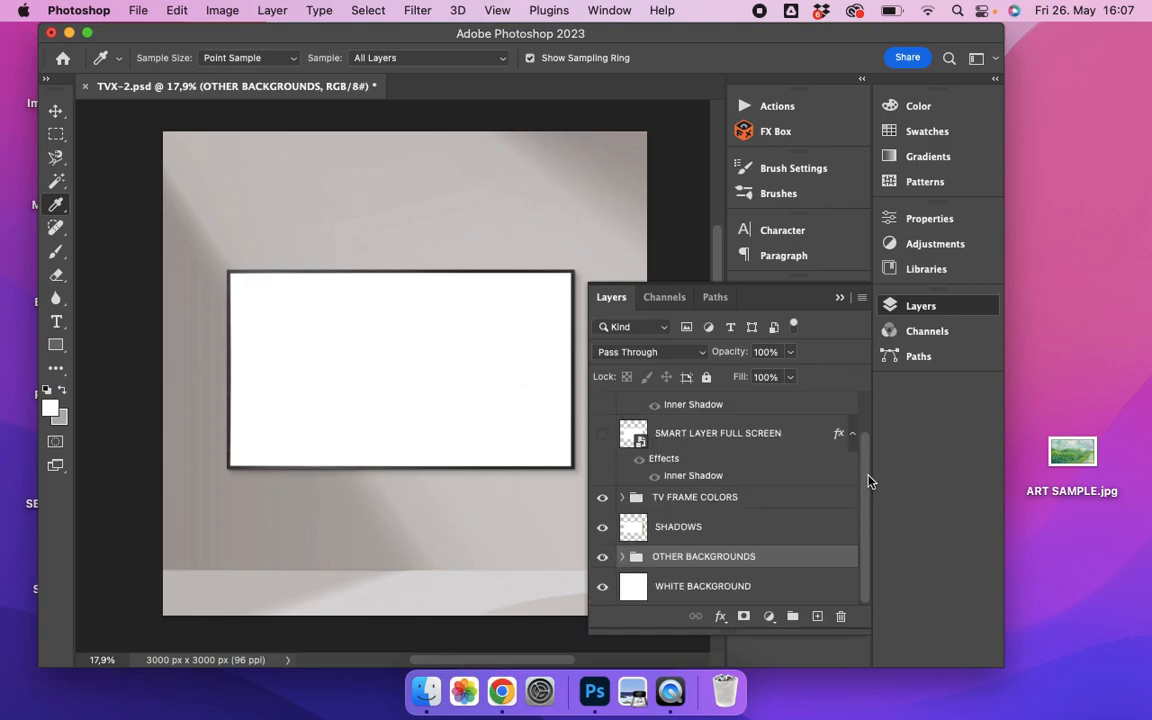
Open the contents of SMART LAYER FULL SCREEN and place ART SAMPLE.jpg from the desktop onto its canvas
{"action": "scroll", "coordinate": [866, 475], "scroll_direction": "up", "scroll_amount": 2}
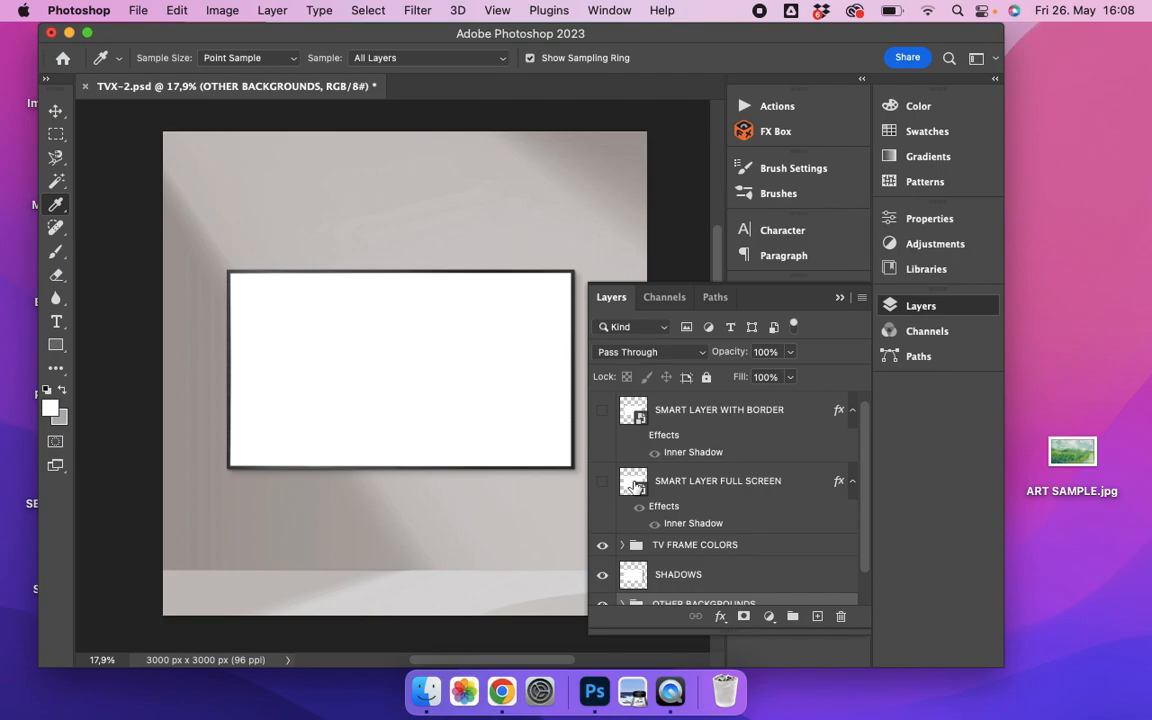
{"action": "double_click", "coordinate": [634, 486]}
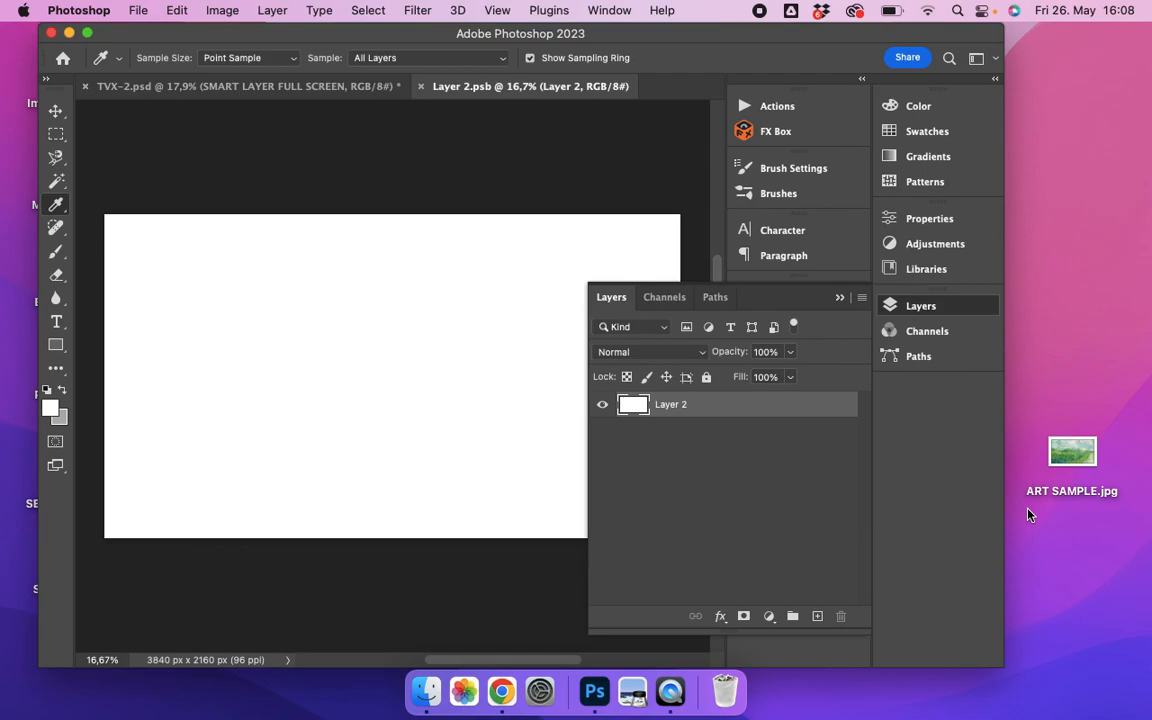
{"action": "mouse_move", "coordinate": [1058, 470]}
{"action": "left_mouse_down"}
{"action": "mouse_move", "coordinate": [758, 427]}
{"action": "mouse_move", "coordinate": [590, 373]}
{"action": "mouse_move", "coordinate": [406, 355]}
{"action": "left_mouse_up"}
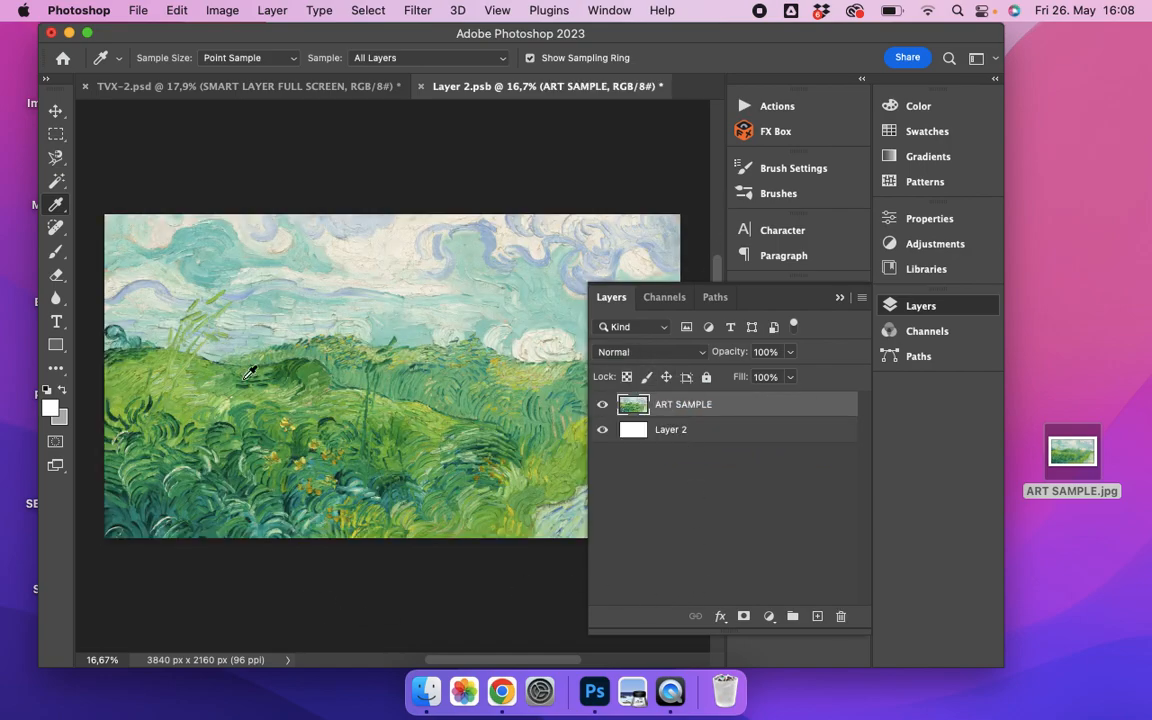
Check how the ART SAMPLE layer fits the canvas with Free Transform, keeping its size and position
{"action": "scroll", "coordinate": [245, 379], "scroll_direction": "down", "scroll_amount": 3}
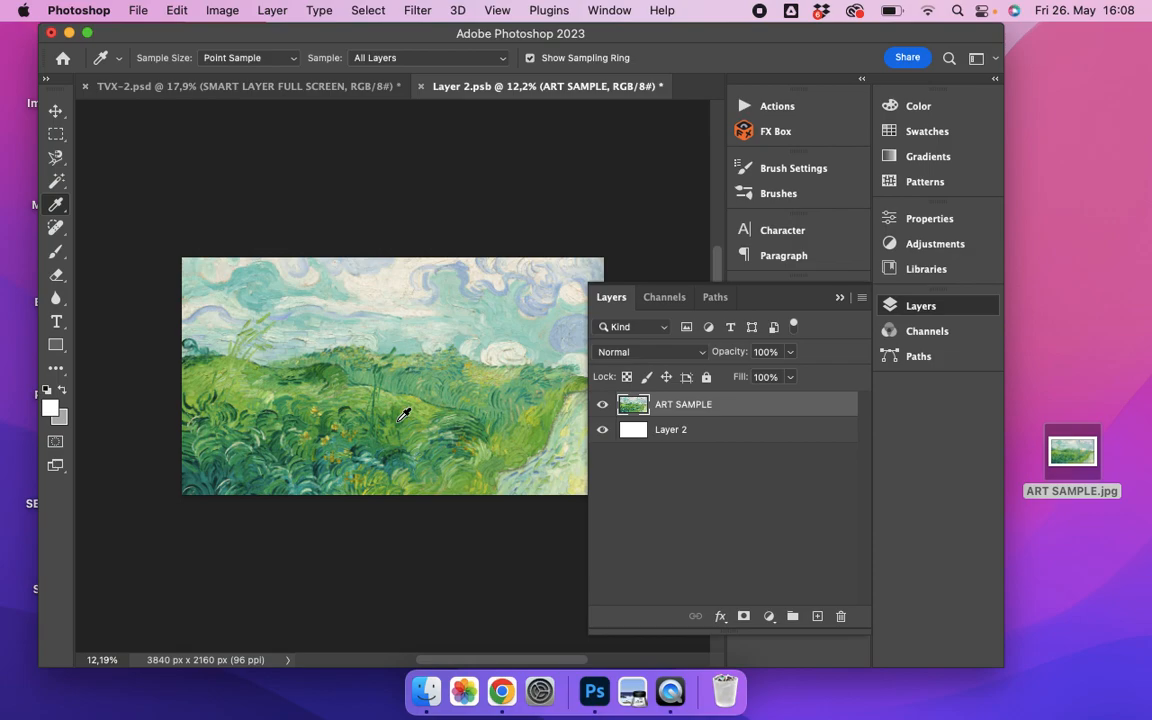
{"action": "key", "text": "super+t"}
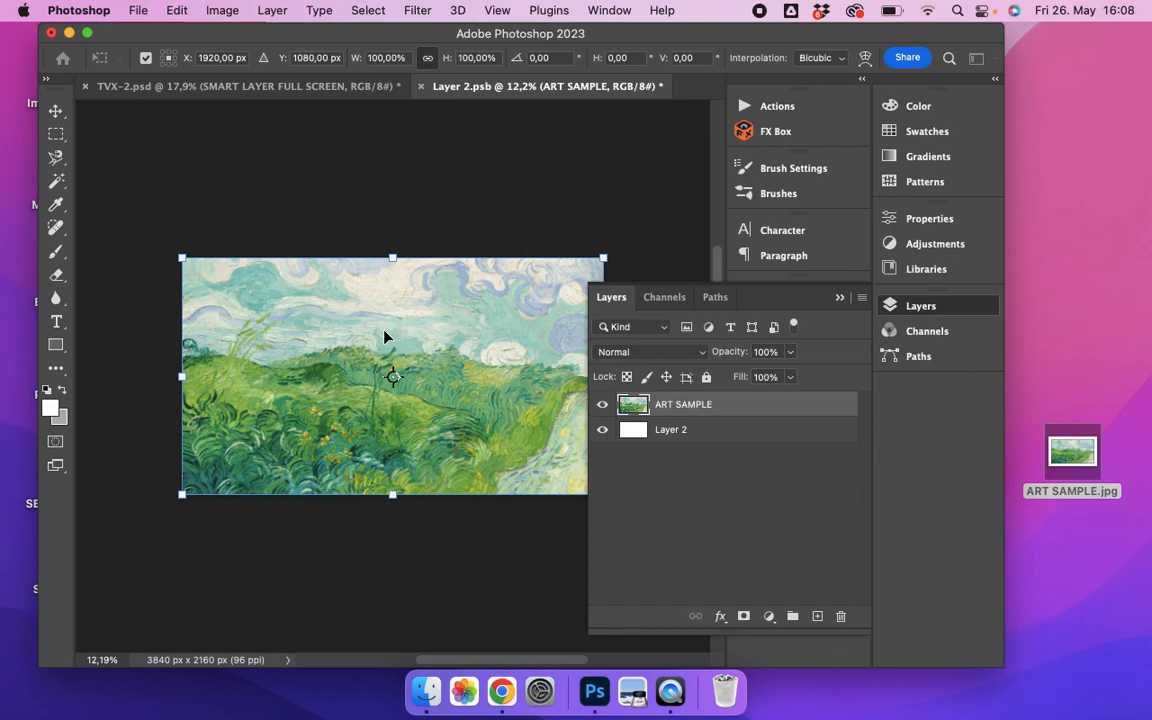
{"action": "key", "text": "Return"}
{"action": "key", "text": "i"}
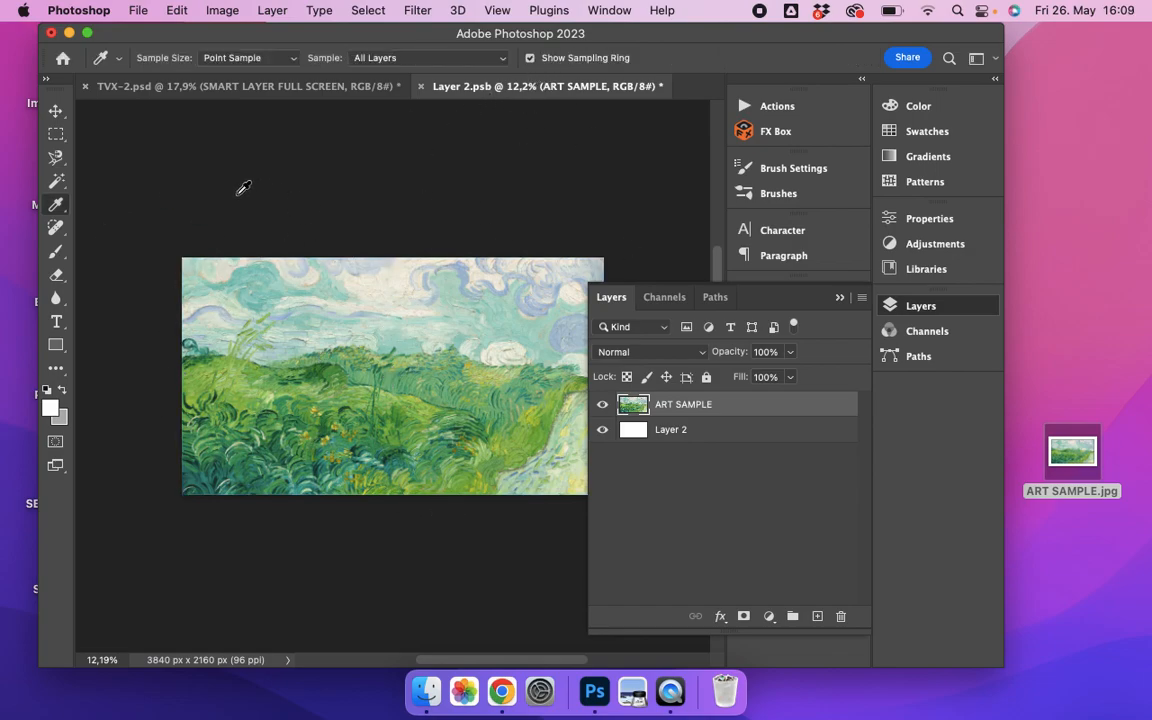
Save and close Layer 2.psb, and make SMART LAYER FULL SCREEN visible in the TVX-2.psd mockup
{"action": "left_click", "coordinate": [421, 91]}
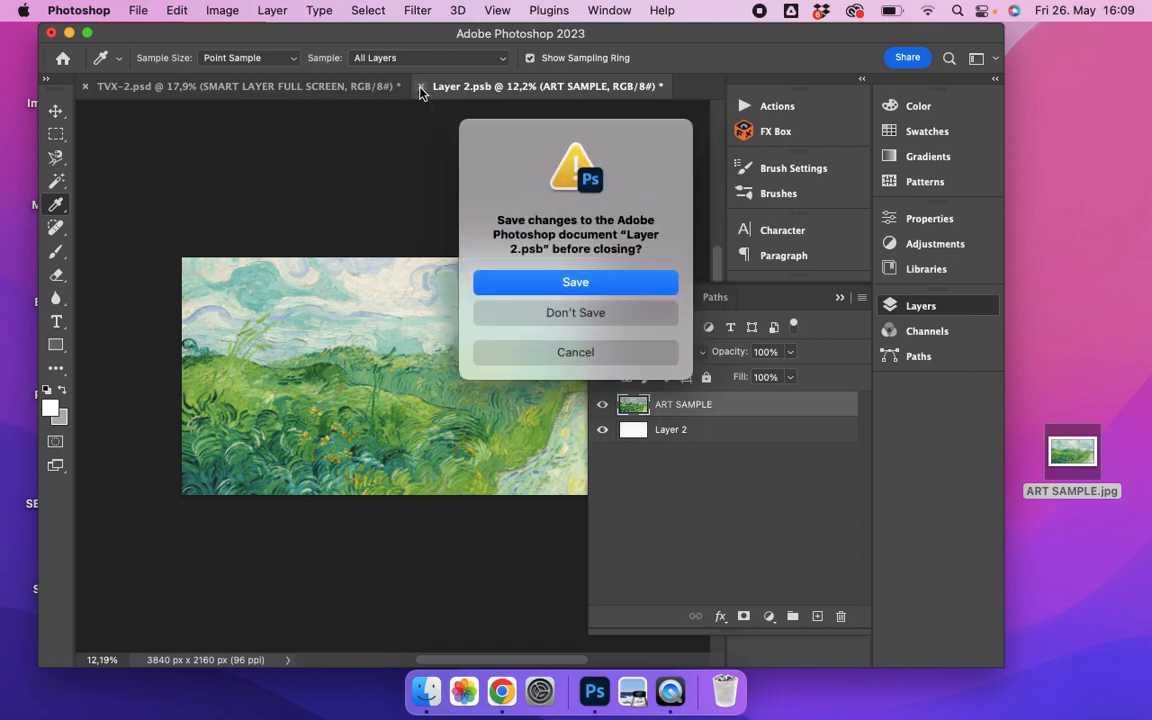
{"action": "left_click", "coordinate": [560, 278]}
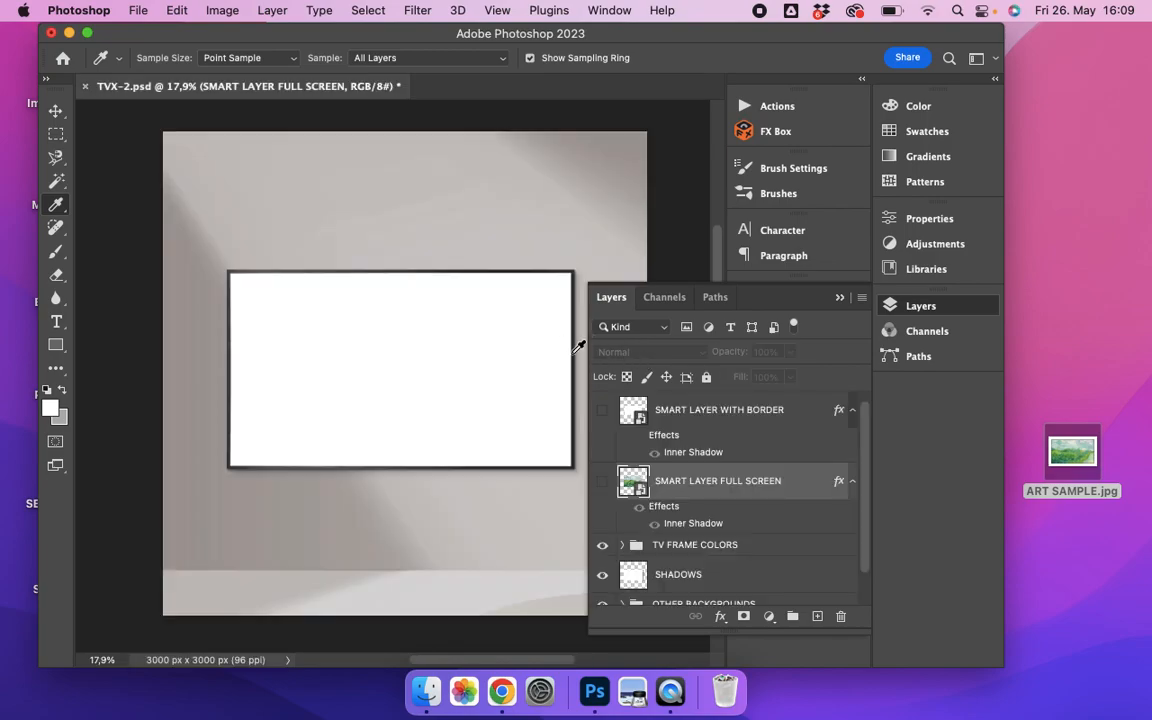
{"action": "left_click", "coordinate": [602, 480]}
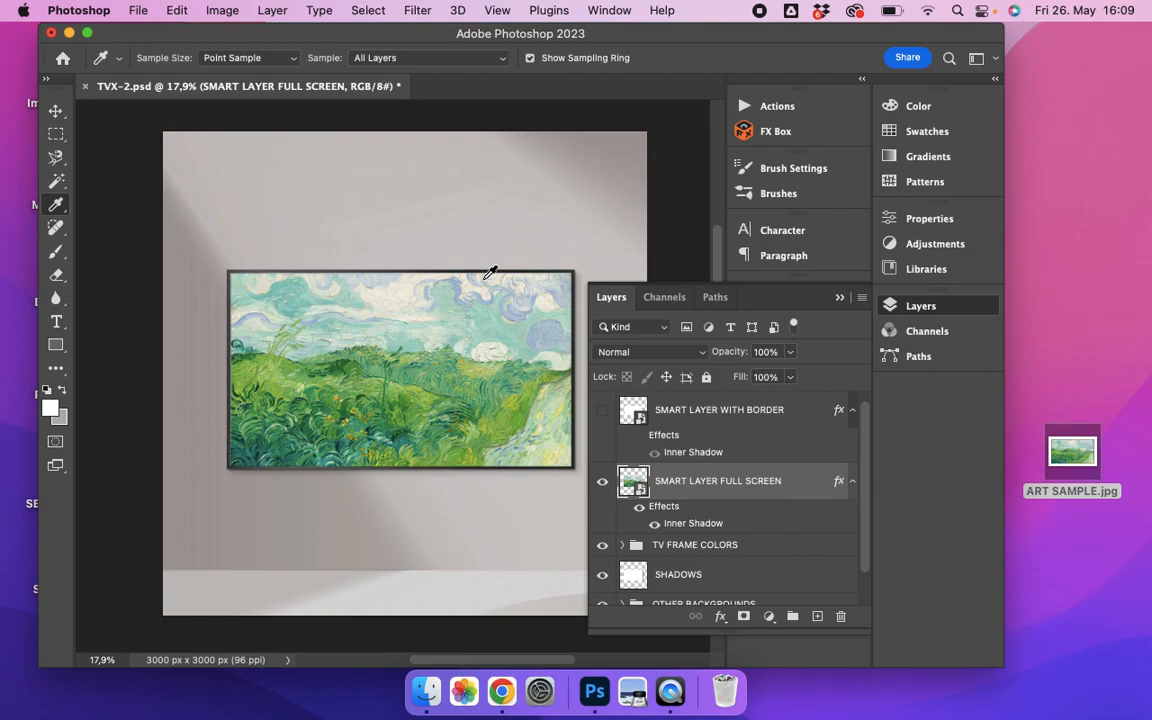
Toggle the effects of SMART LAYER FULL SCREEN to compare the artwork with and without its inner shadow
{"action": "left_click", "coordinate": [640, 509]}
{"action": "left_click", "coordinate": [640, 509]}
{"action": "left_click", "coordinate": [640, 509]}
Delete the ART SAMPLE layer from the contents of SMART LAYER FULL SCREEN, and save and close Layer 2.psb
{"action": "double_click", "coordinate": [630, 483]}
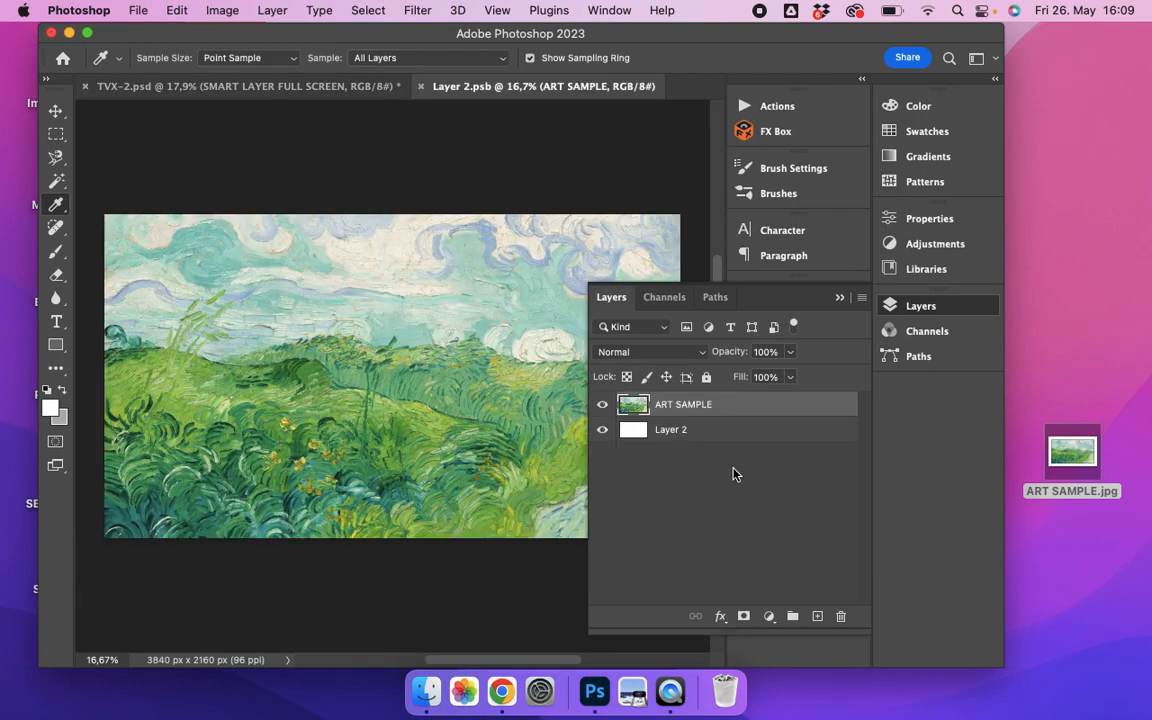
{"action": "left_click", "coordinate": [840, 616]}
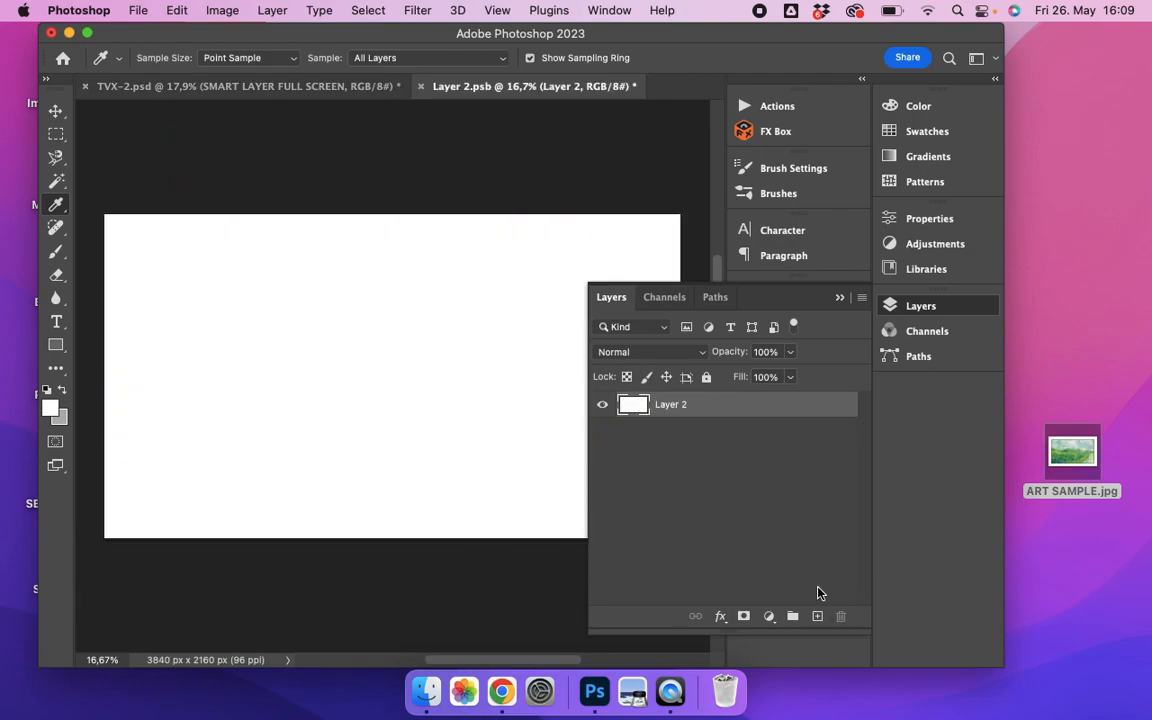
{"action": "left_click", "coordinate": [421, 86]}
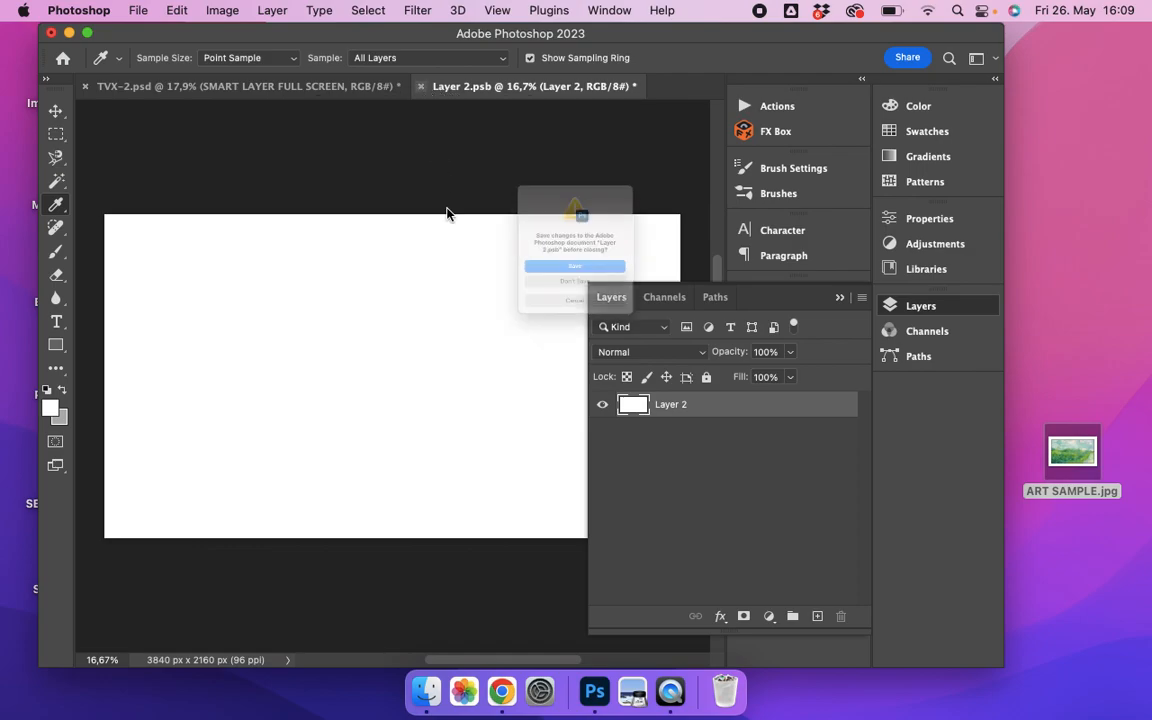
{"action": "left_click", "coordinate": [522, 282]}
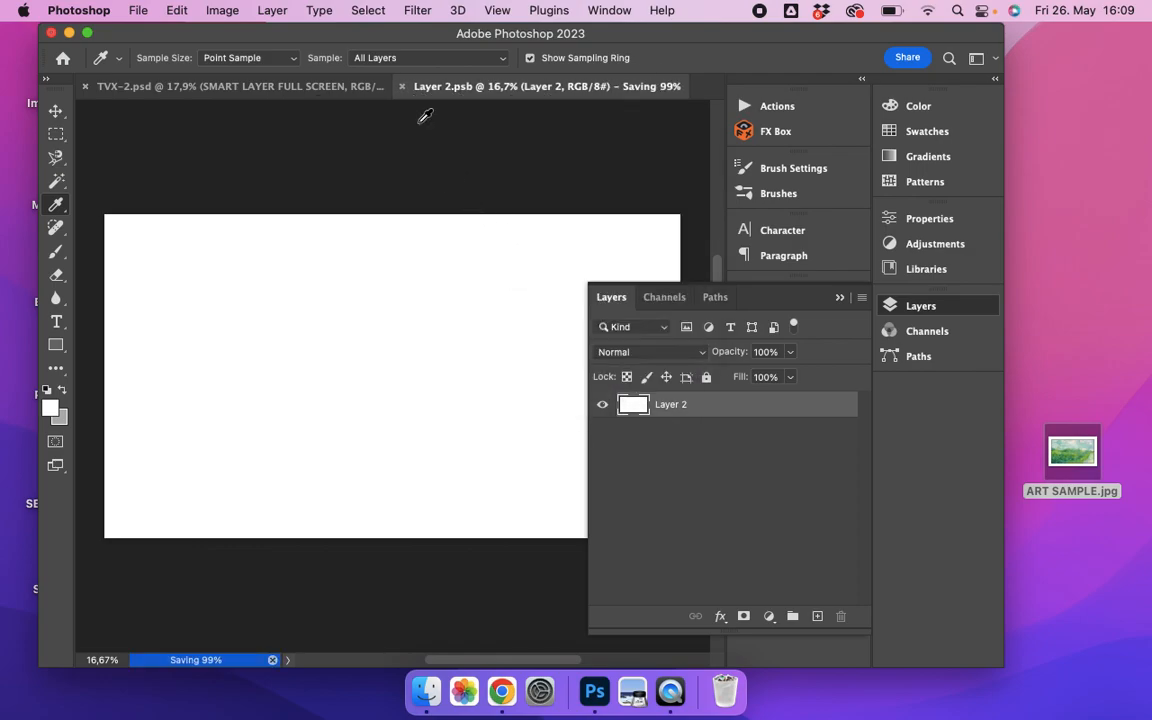
Make SMART LAYER WITH BORDER visible in the mockup
{"action": "left_click", "coordinate": [603, 412]}
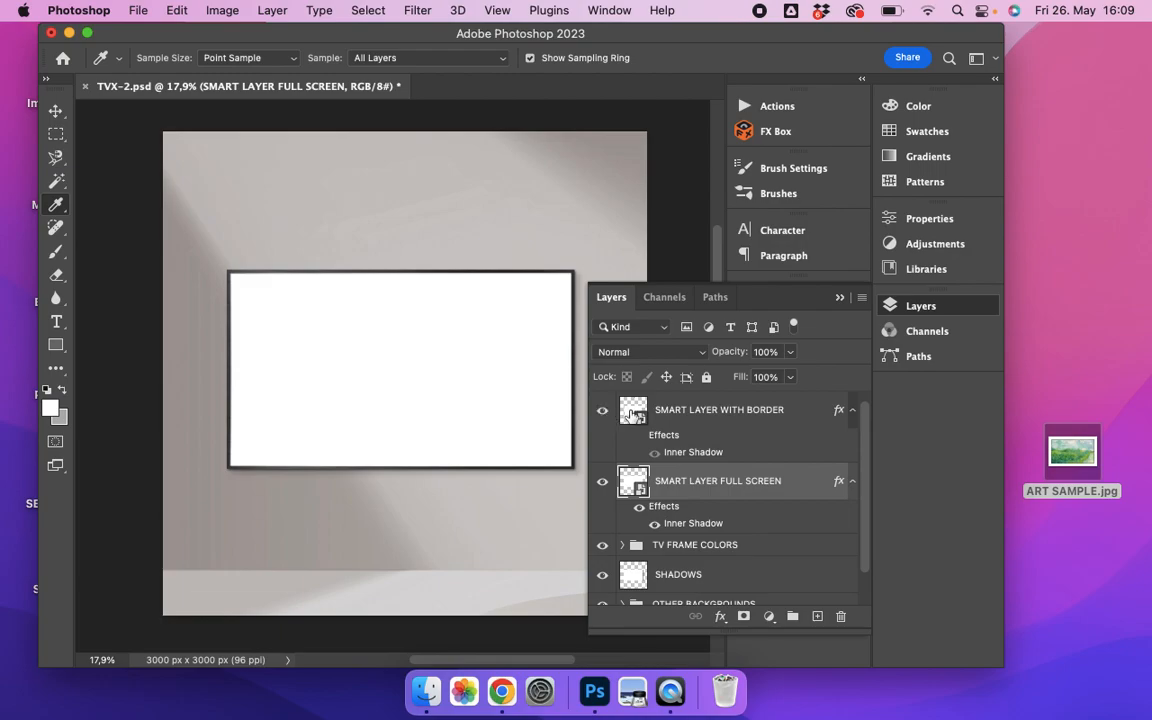
Open the contents of SMART LAYER WITH BORDER and place ART SAMPLE.jpg in Layer 1.psb
{"action": "double_click", "coordinate": [632, 414]}
{"action": "mouse_move", "coordinate": [1072, 455]}
{"action": "left_mouse_down"}
{"action": "mouse_move", "coordinate": [600, 333]}
{"action": "mouse_move", "coordinate": [432, 327]}
{"action": "left_mouse_up"}
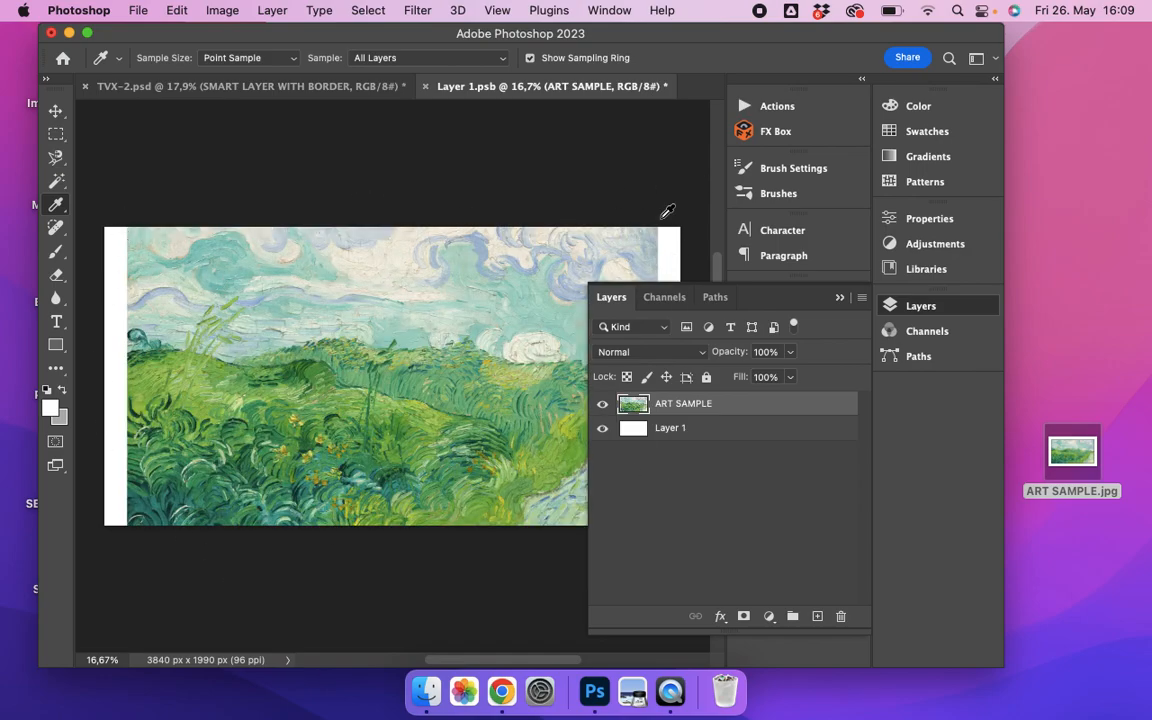
{"action": "left_click", "coordinate": [840, 298]}
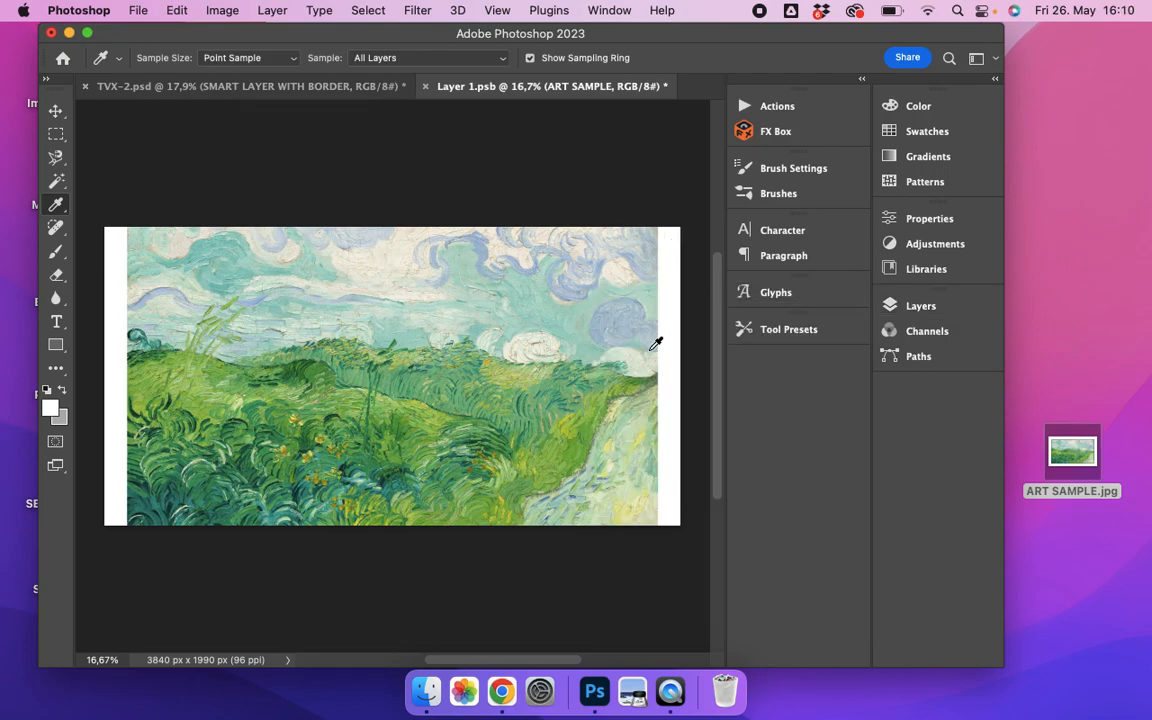
Scale the ART SAMPLE layer proportionally to about 109.56% so it covers the whole canvas, and save and close Layer 1.psb
{"action": "key", "text": "super+t"}
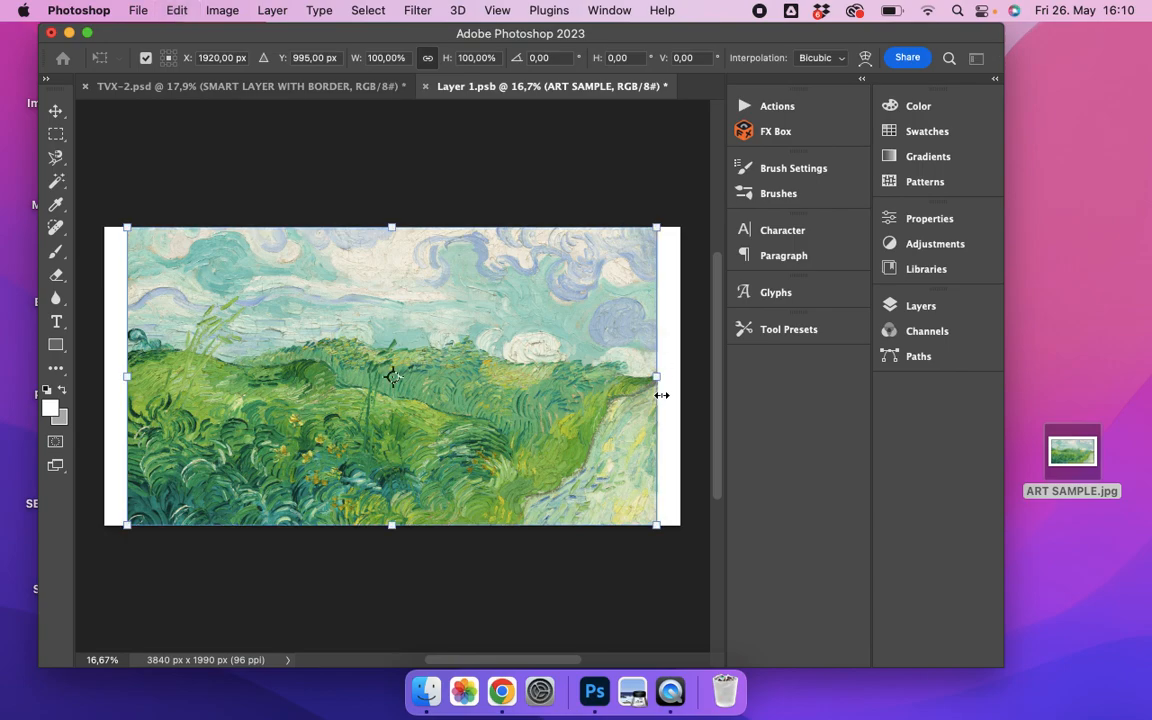
{"action": "left_click_drag", "start_coordinate": [650, 516], "coordinate": [672, 527]}
{"action": "left_click_drag", "start_coordinate": [127, 228], "coordinate": [101, 216]}
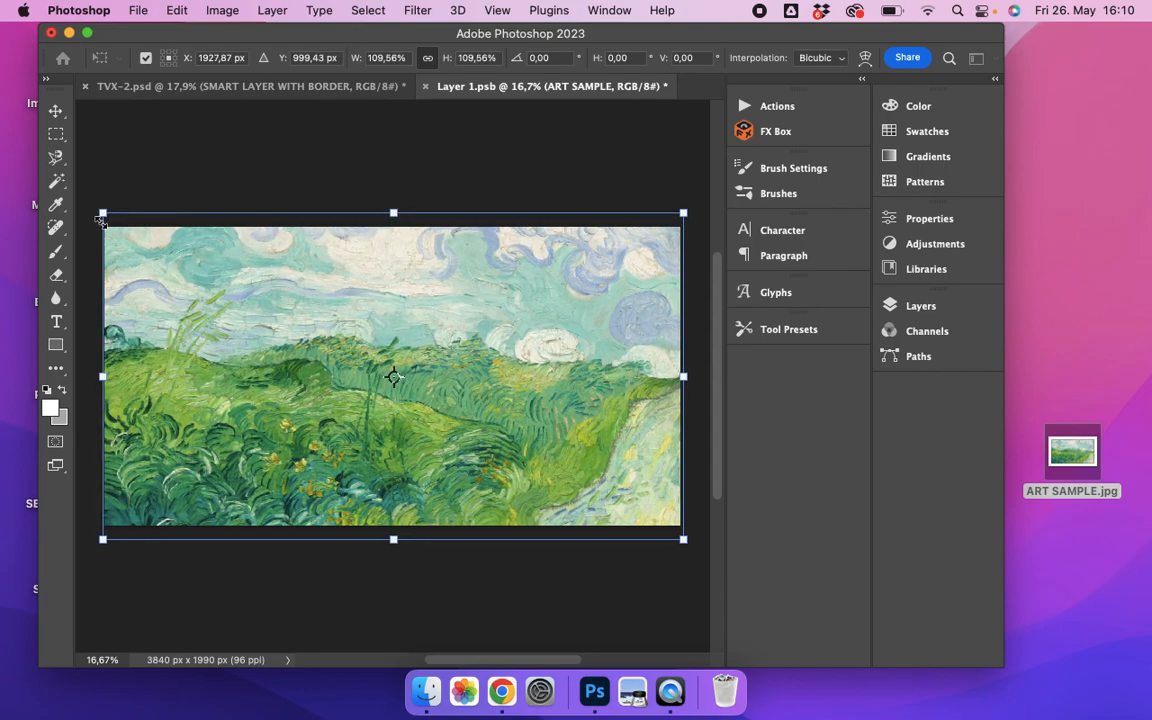
{"action": "key", "text": "Return"}
{"action": "key", "text": "i"}
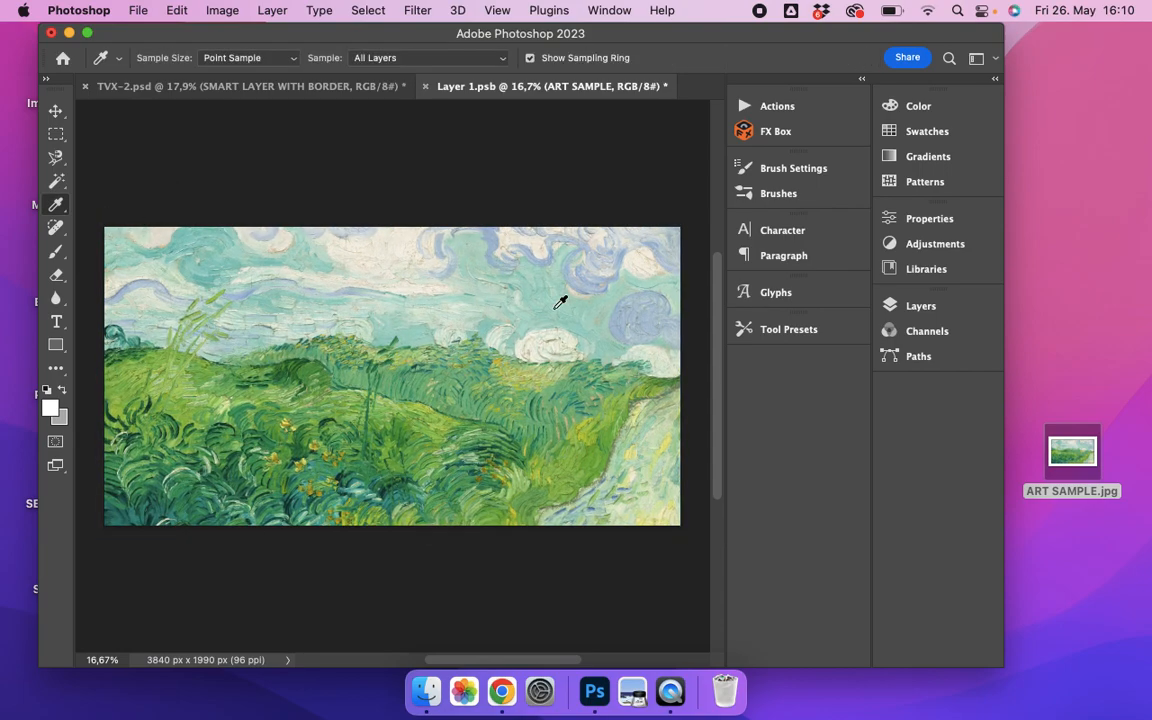
{"action": "left_click", "coordinate": [426, 88]}
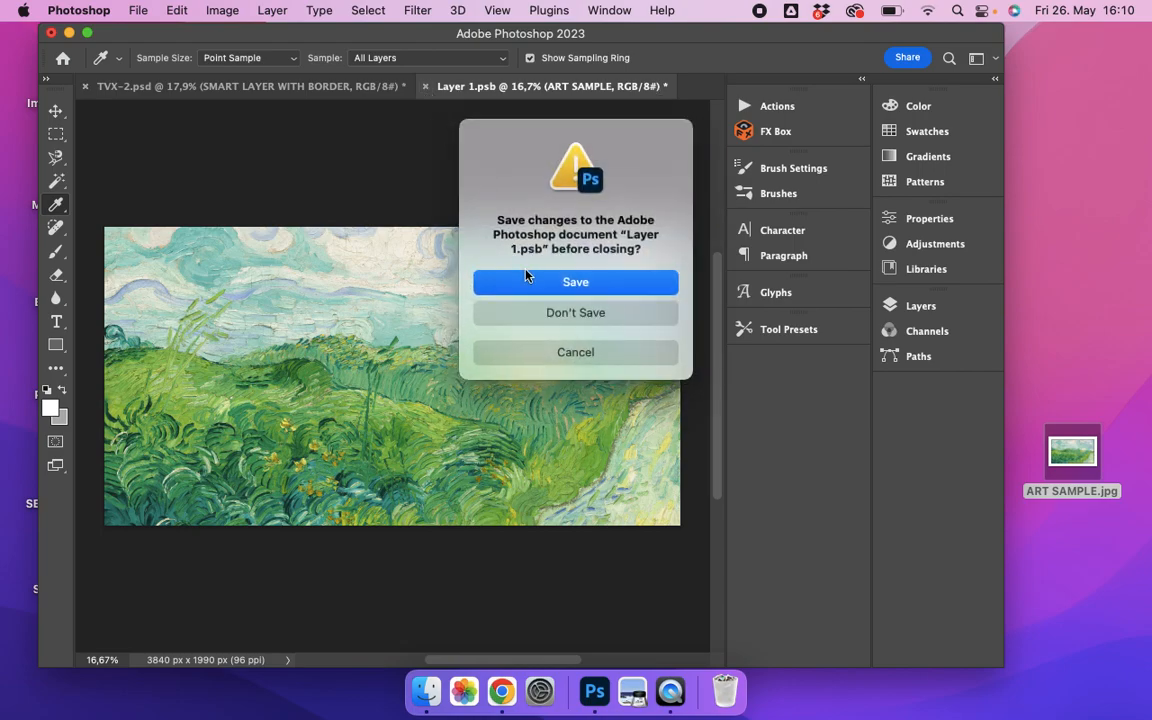
{"action": "left_click", "coordinate": [538, 283]}
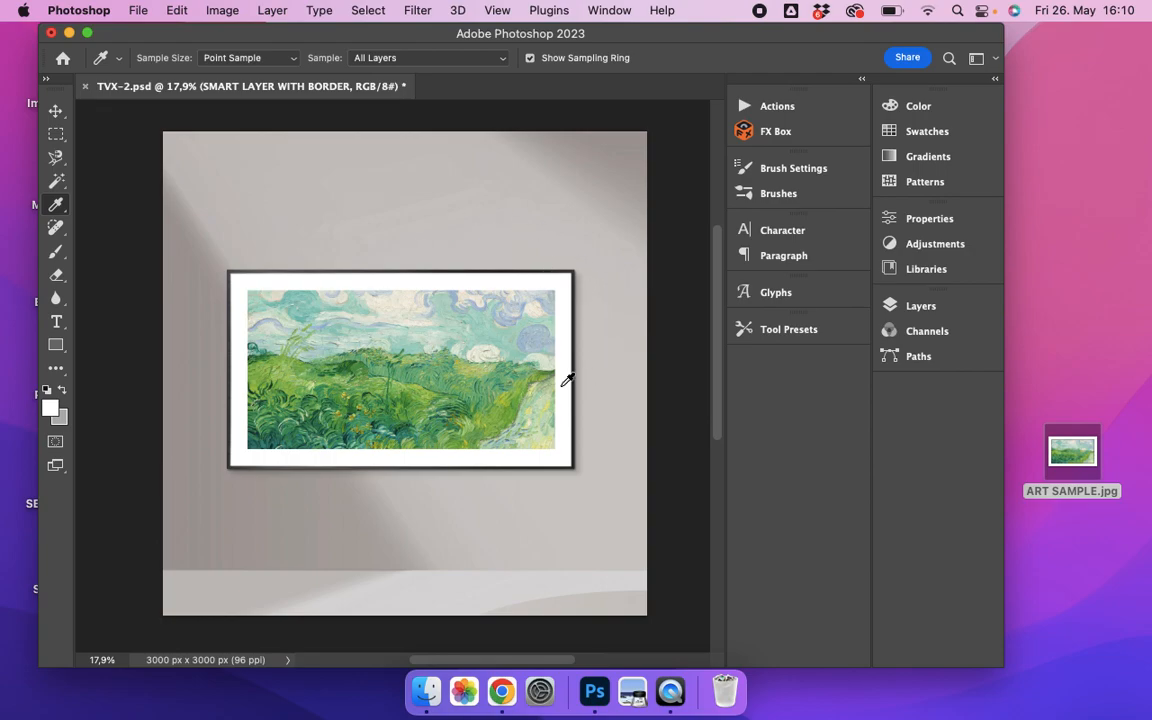
Turn on the Inner Shadow effects of SMART LAYER WITH BORDER in the TVX-2.psd mockup
{"action": "left_click", "coordinate": [918, 305]}
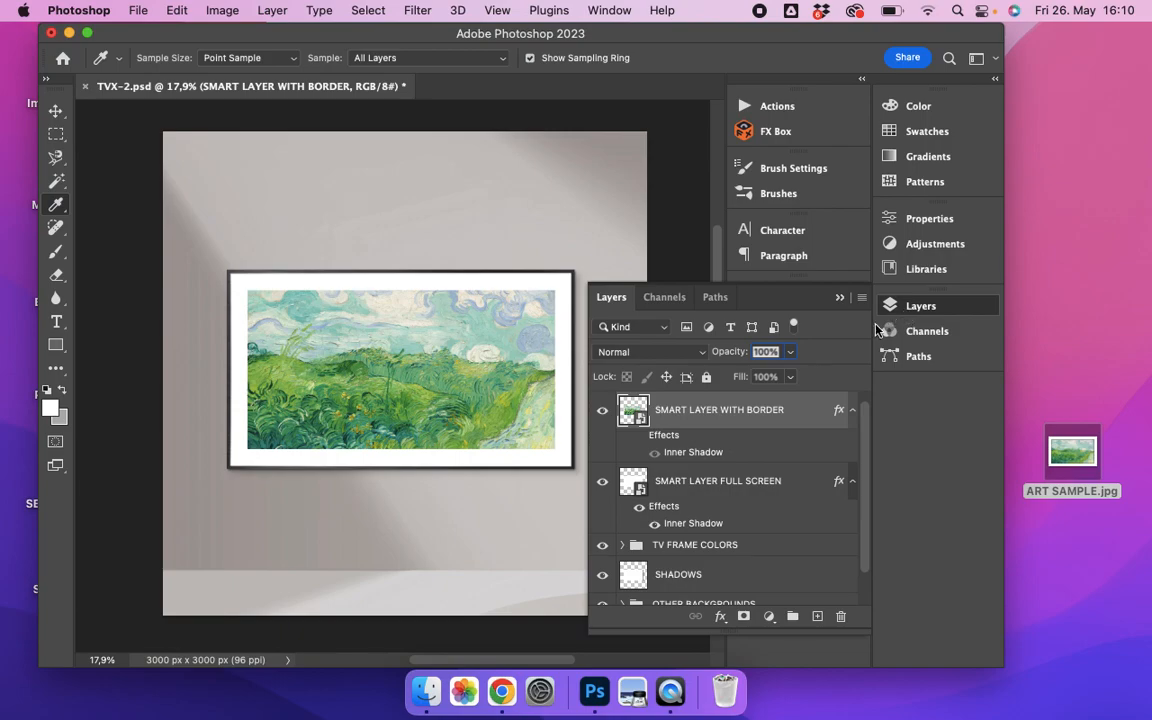
{"action": "left_click", "coordinate": [639, 438]}
{"action": "left_click", "coordinate": [639, 439]}
{"action": "left_click", "coordinate": [138, 10]}
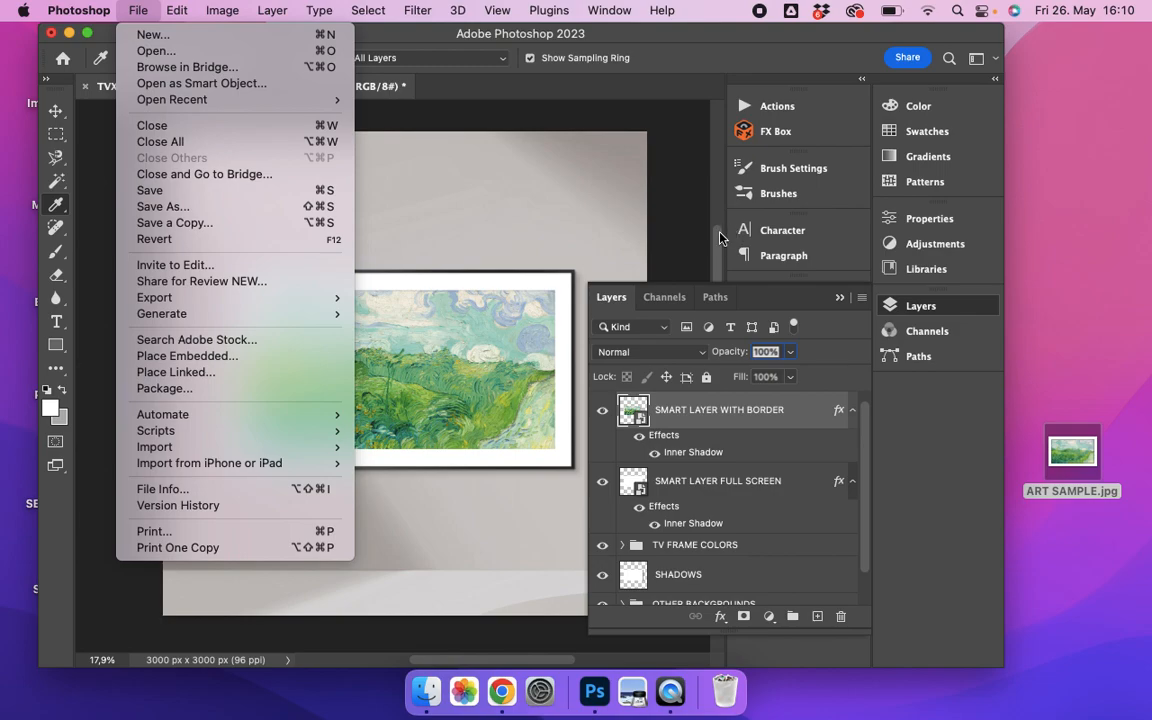
{"action": "left_click", "coordinate": [651, 214]}
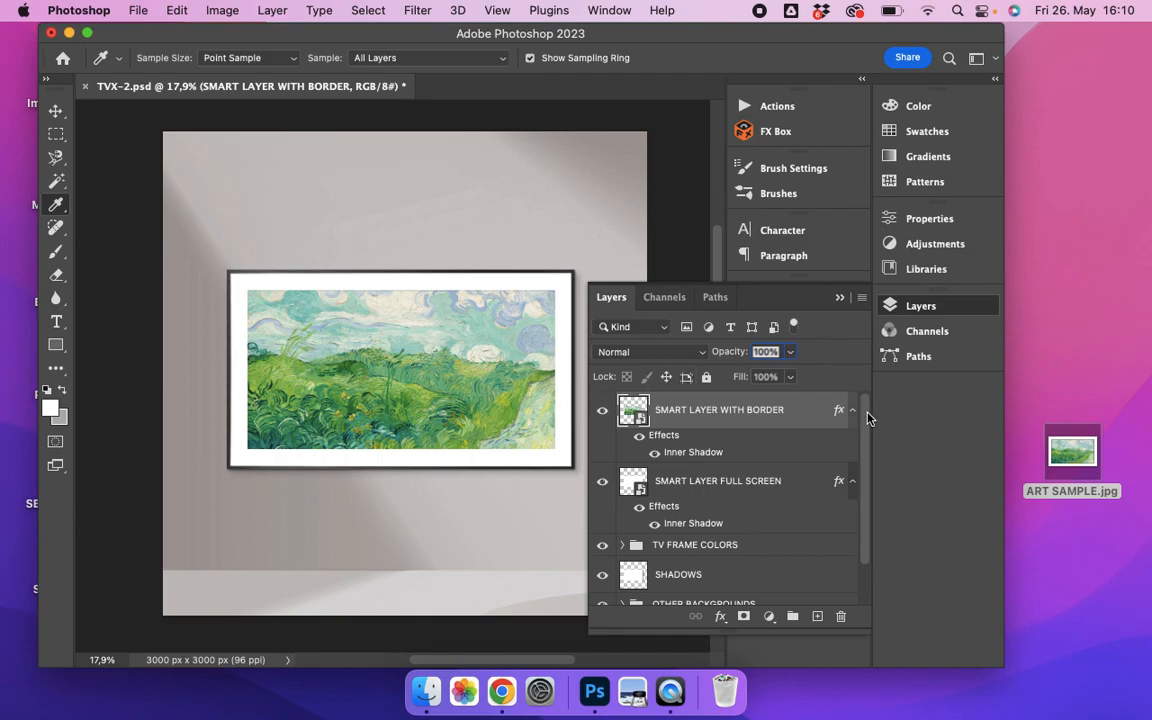
{"action": "left_click", "coordinate": [841, 299]}
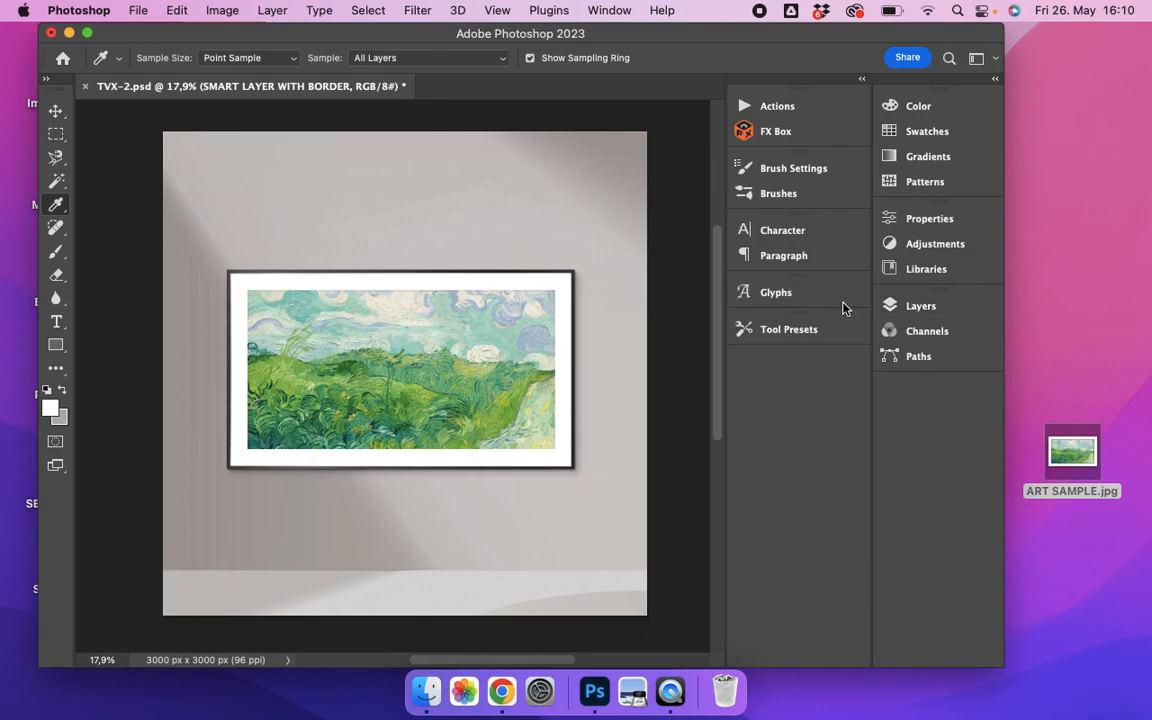